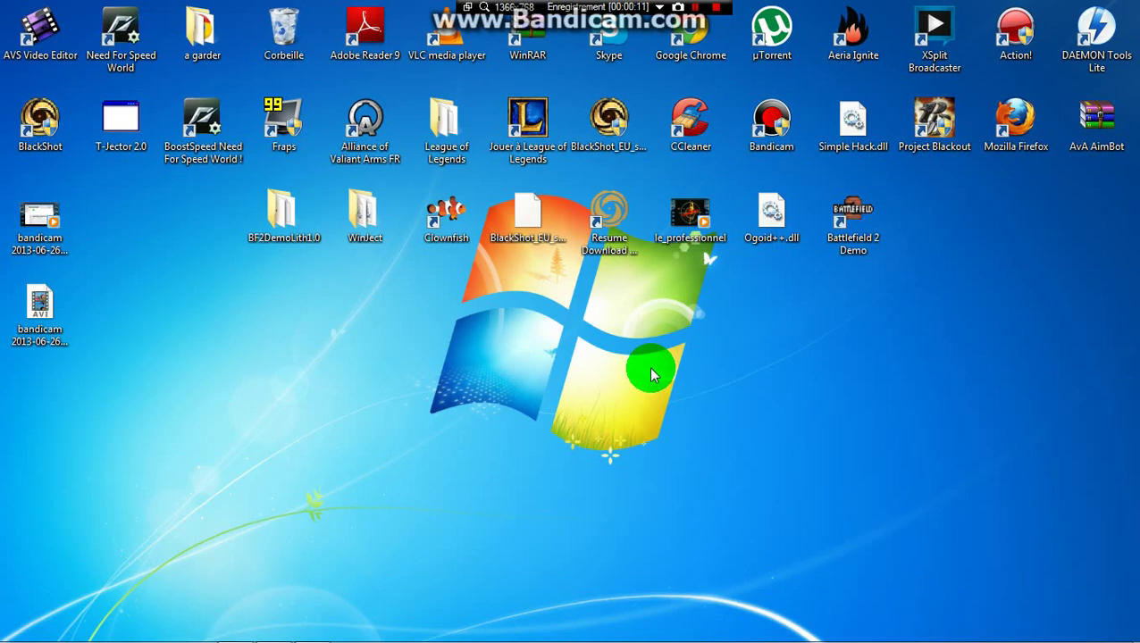
Open Ordinateur to view the computer's existing drives, and close the window
left_click(16, 629)
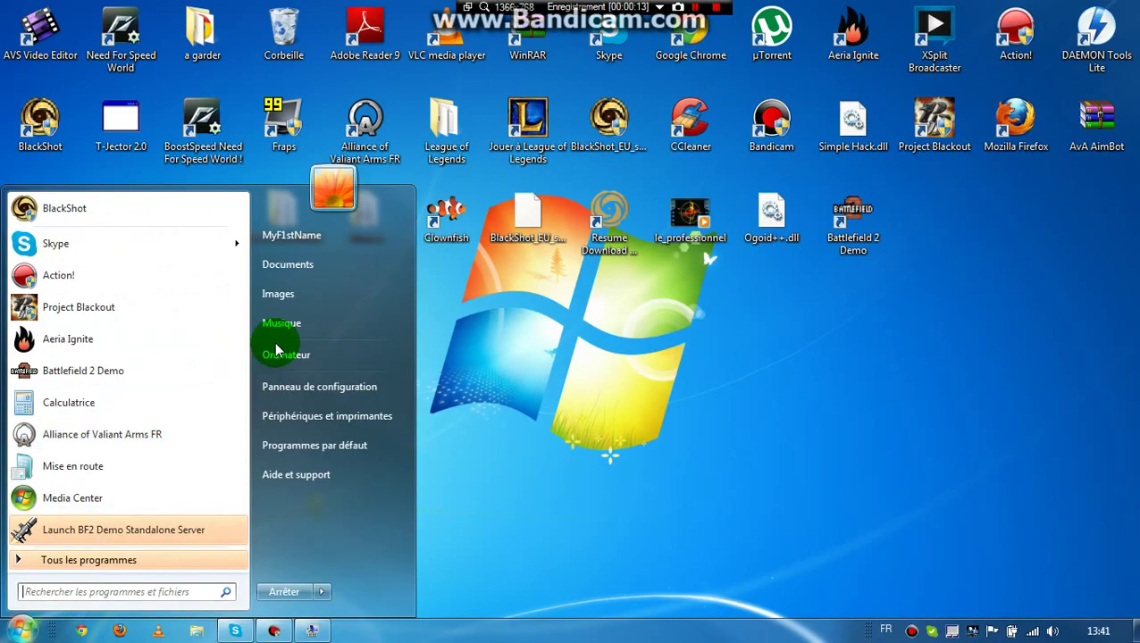
left_click(284, 357)
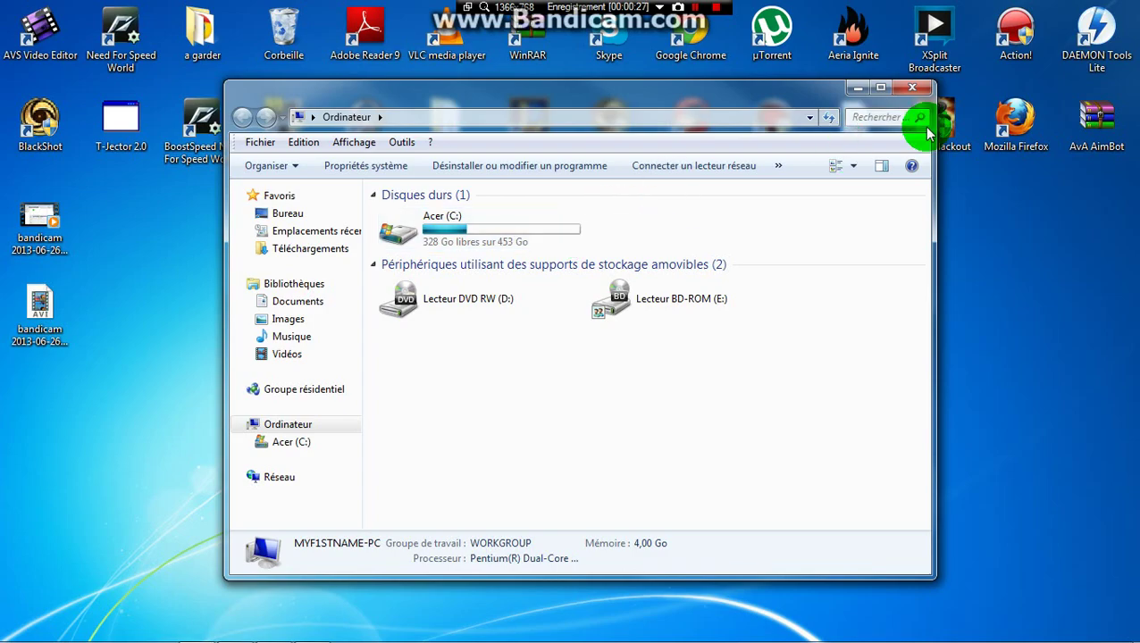
left_click(911, 88)
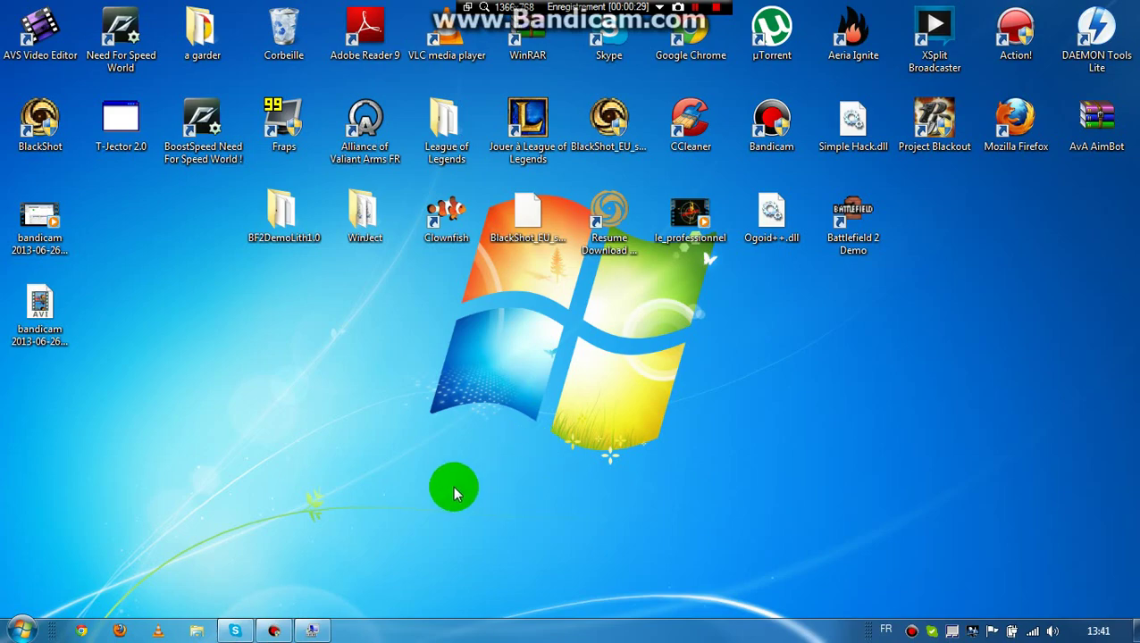
Search the programs for "gestion" and open Gestion de l'ordinateur
left_click(10, 632)
left_click(44, 592)
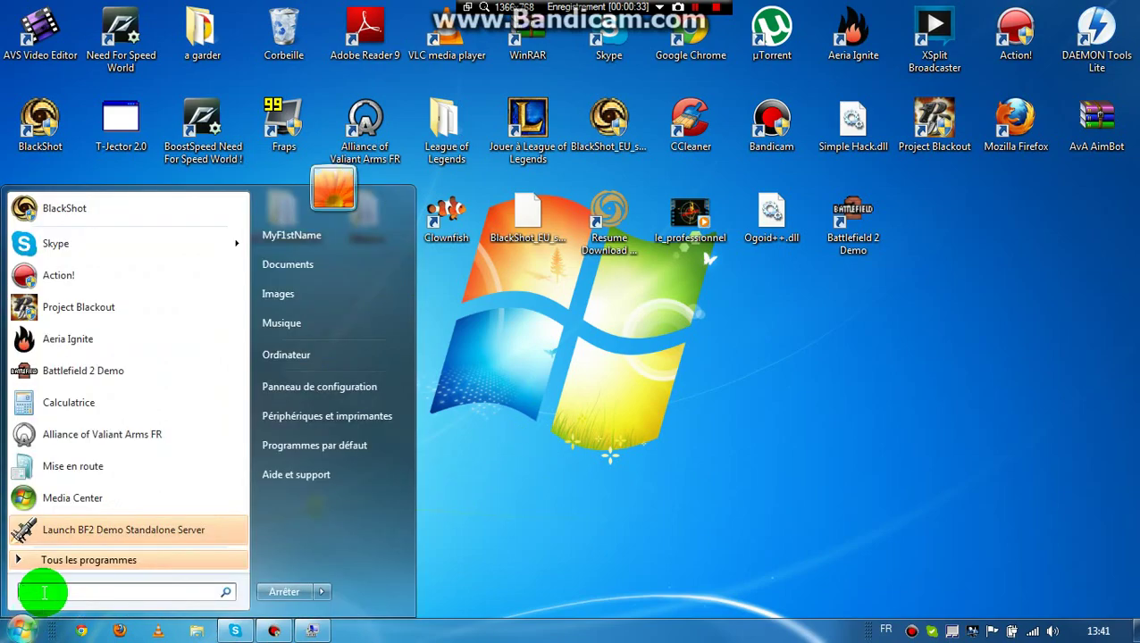
type("gestion")
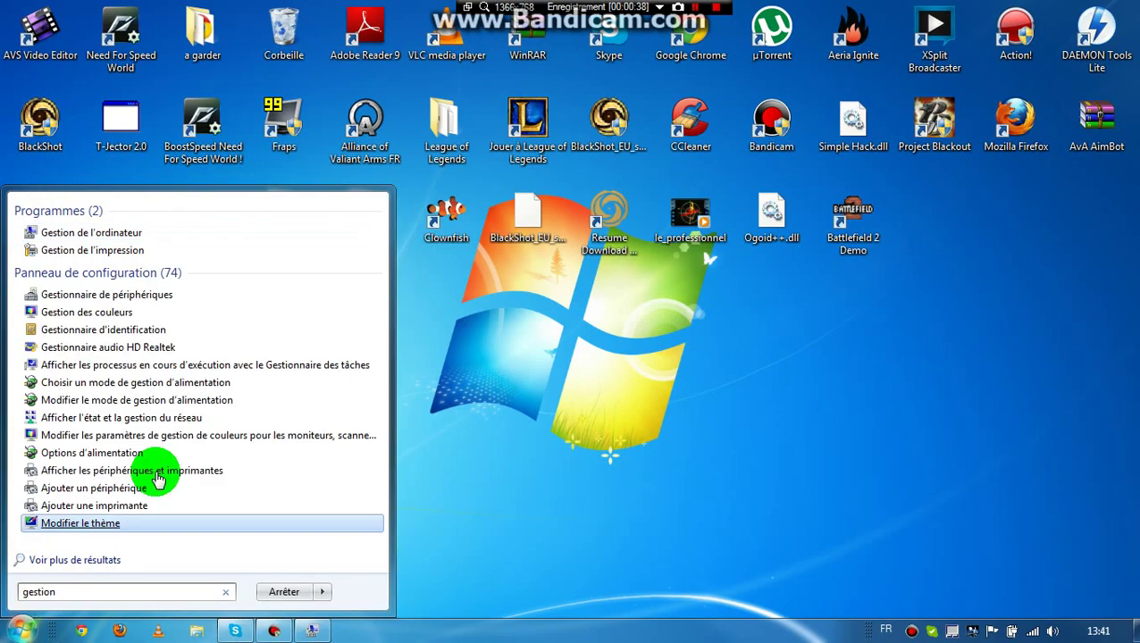
left_click(573, 372)
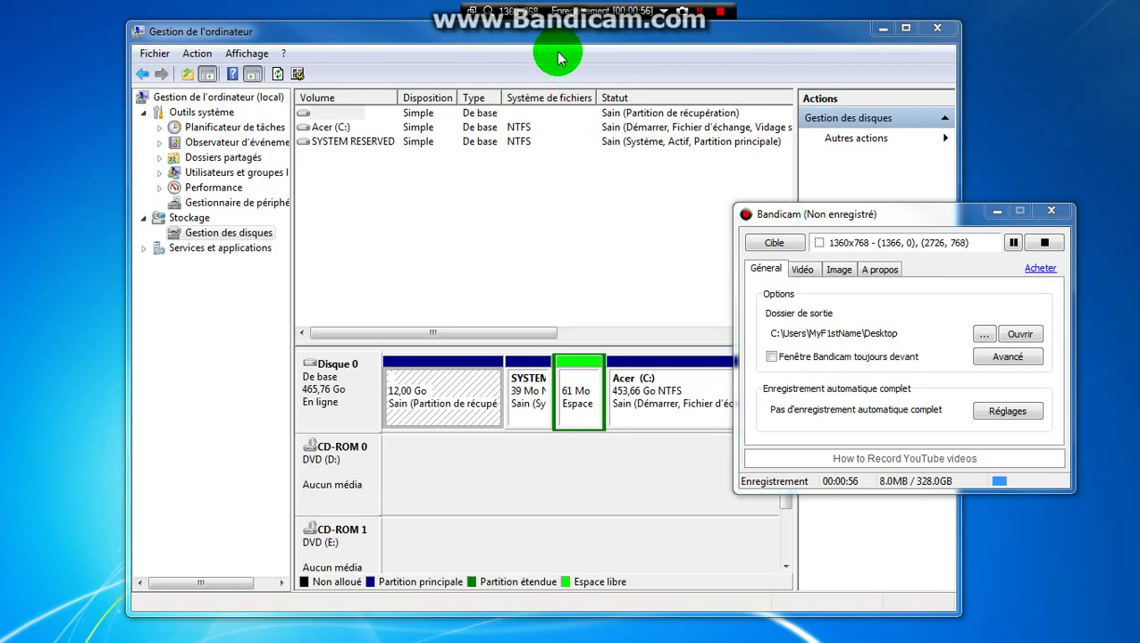
left_click_drag(551, 26, 540, 30)
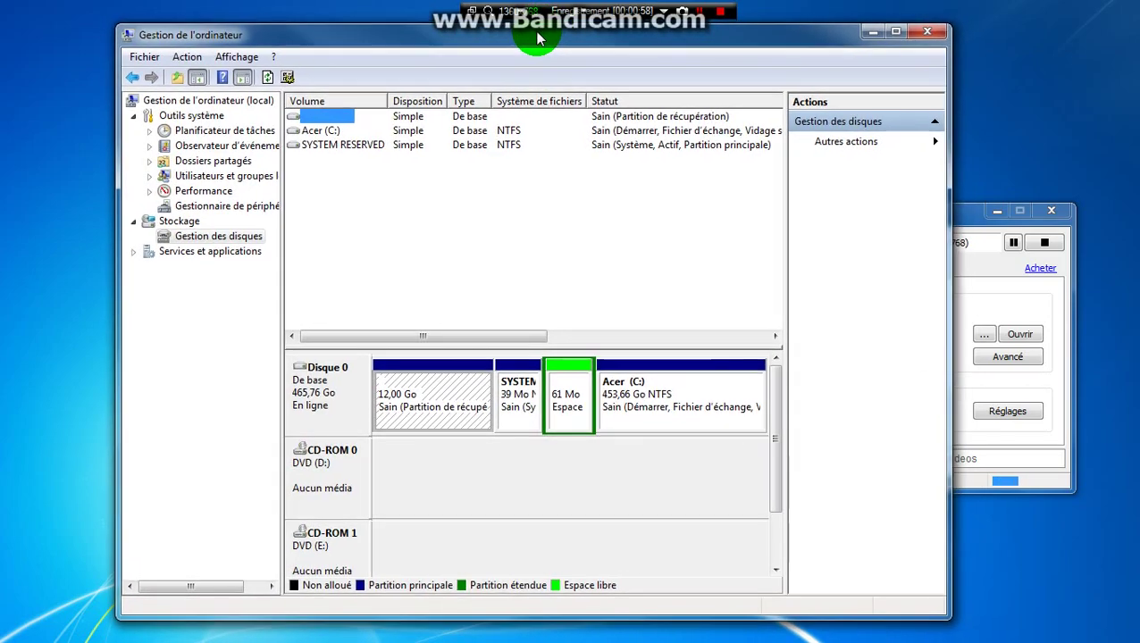
Go back to Stockage and open Gestion des disques
left_click(132, 78)
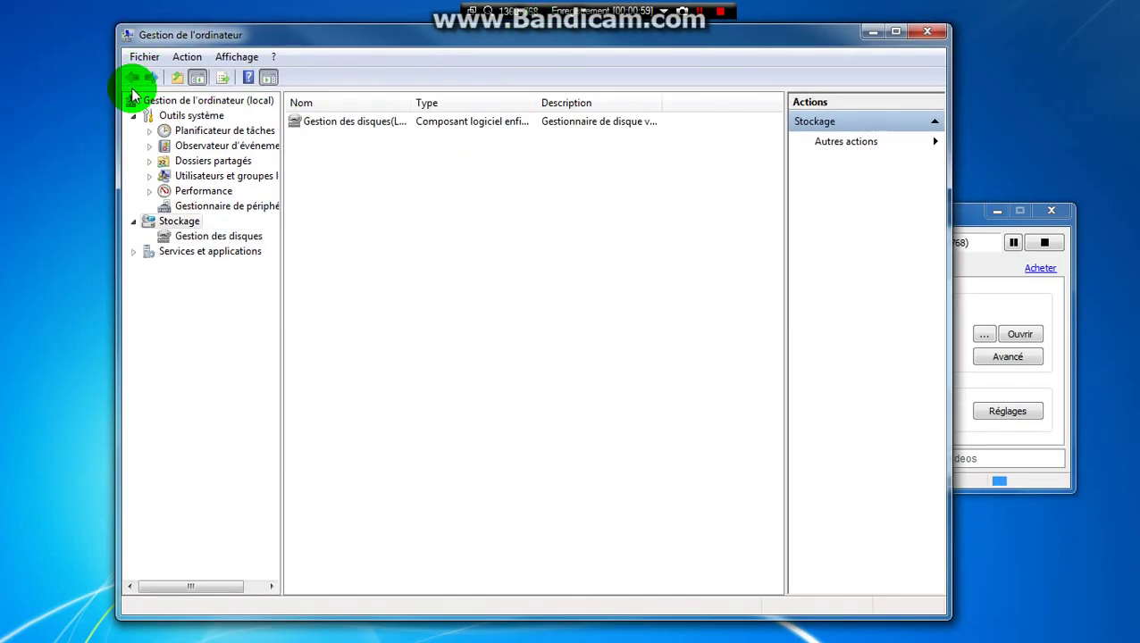
left_click(416, 126)
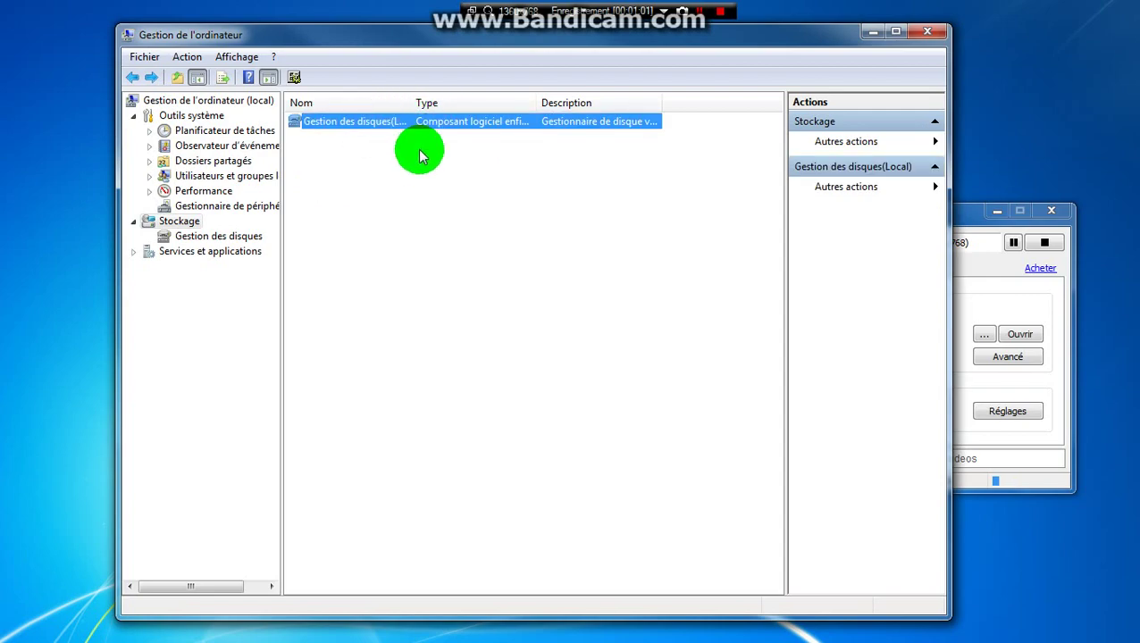
double_click(354, 129)
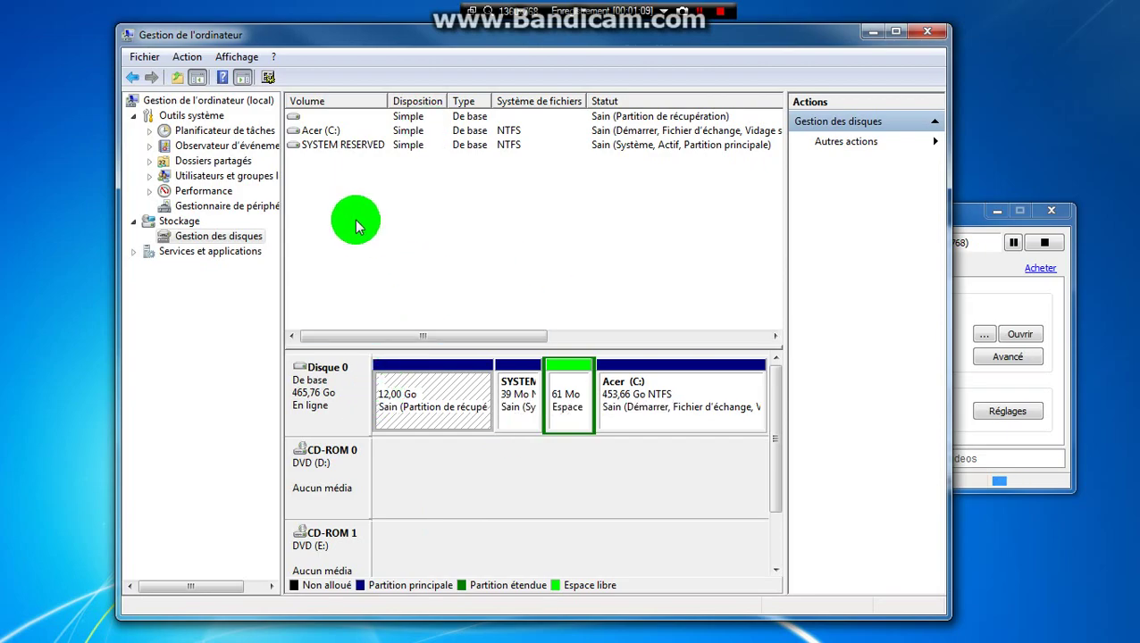
Start creating a virtual hard disk and set its location to a file named Vidéotest on the Acer (C:) drive
left_click(187, 57)
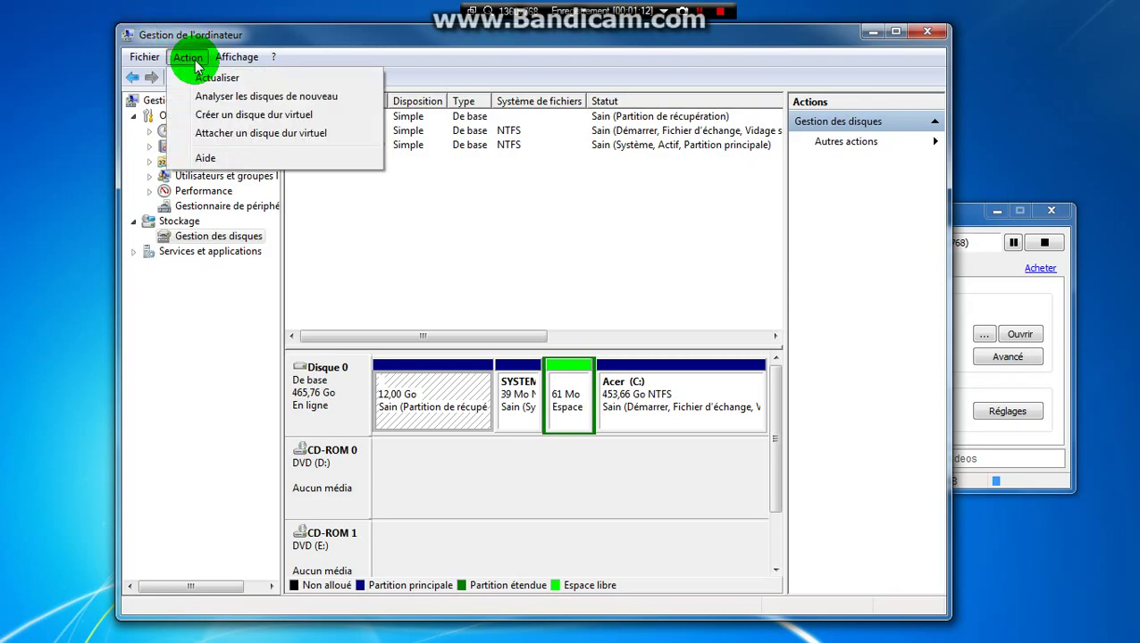
left_click(257, 115)
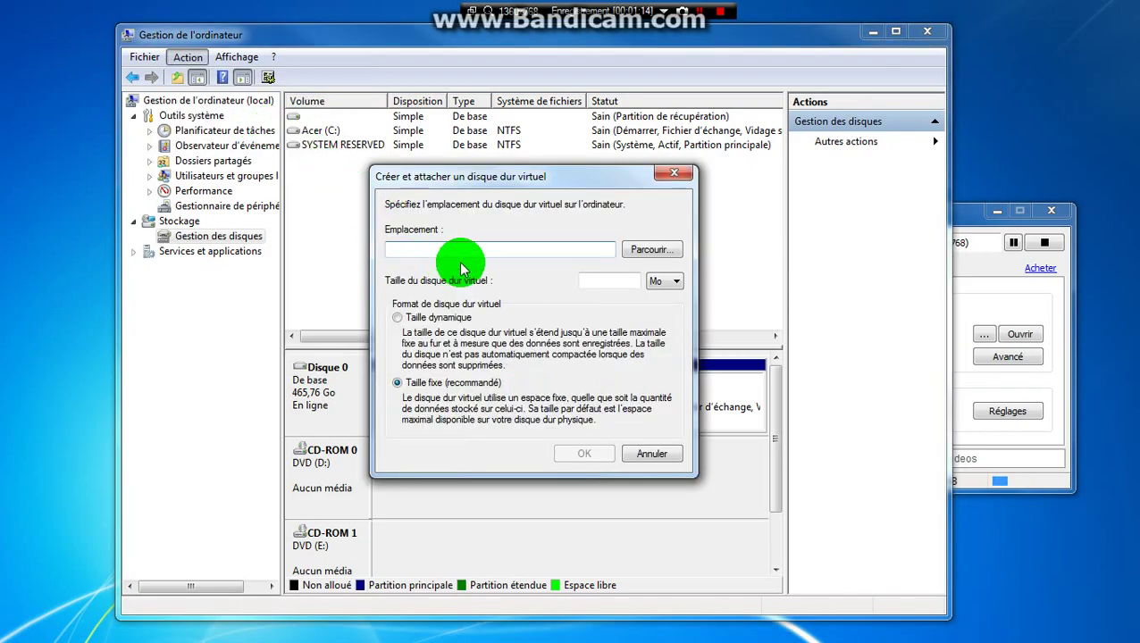
left_click(489, 249)
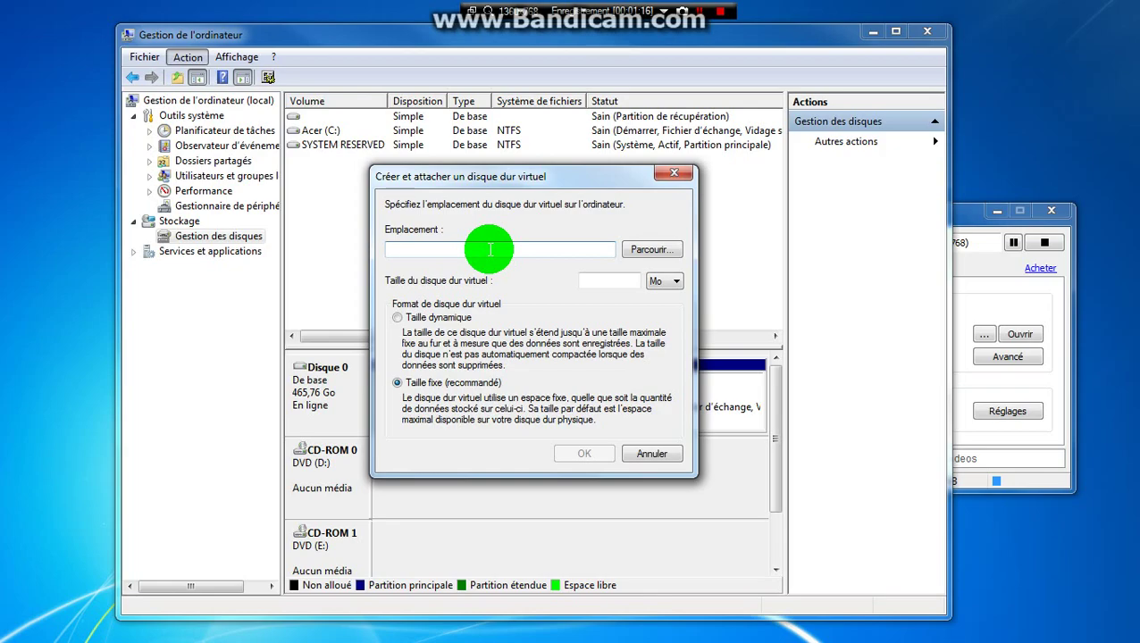
left_click(650, 254)
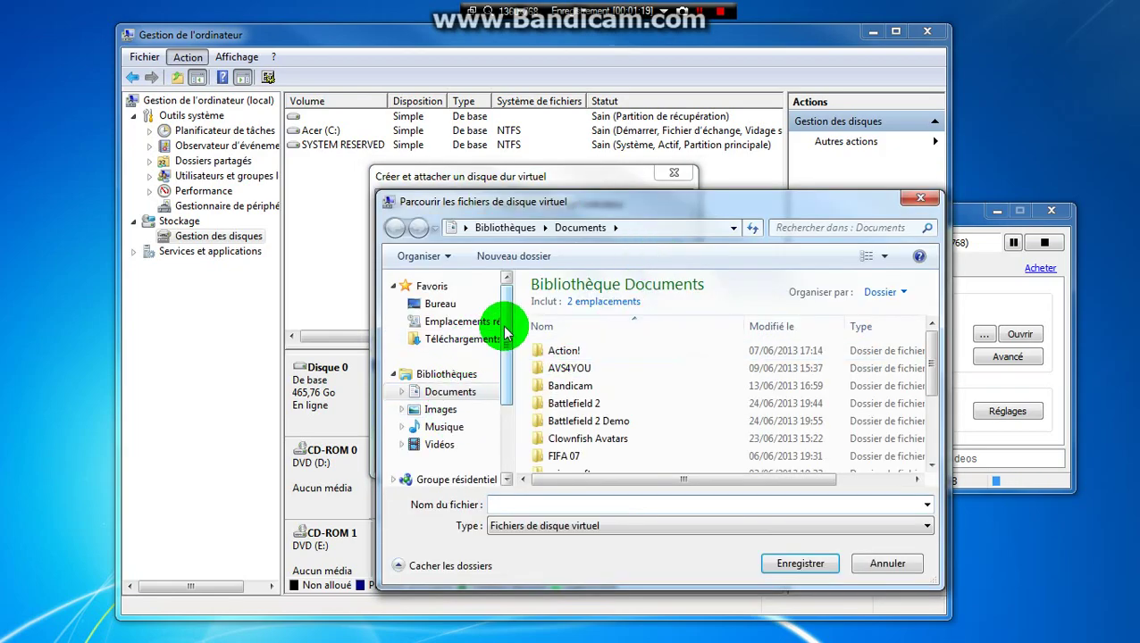
scroll(500, 366, "down", 2)
left_click(439, 420)
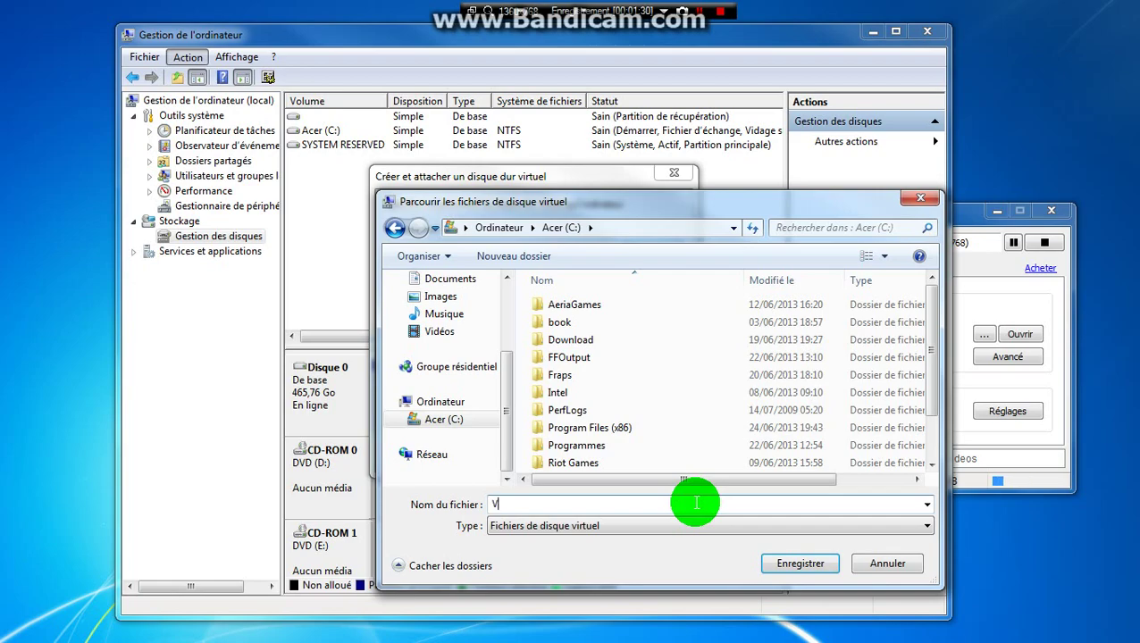
type("is")
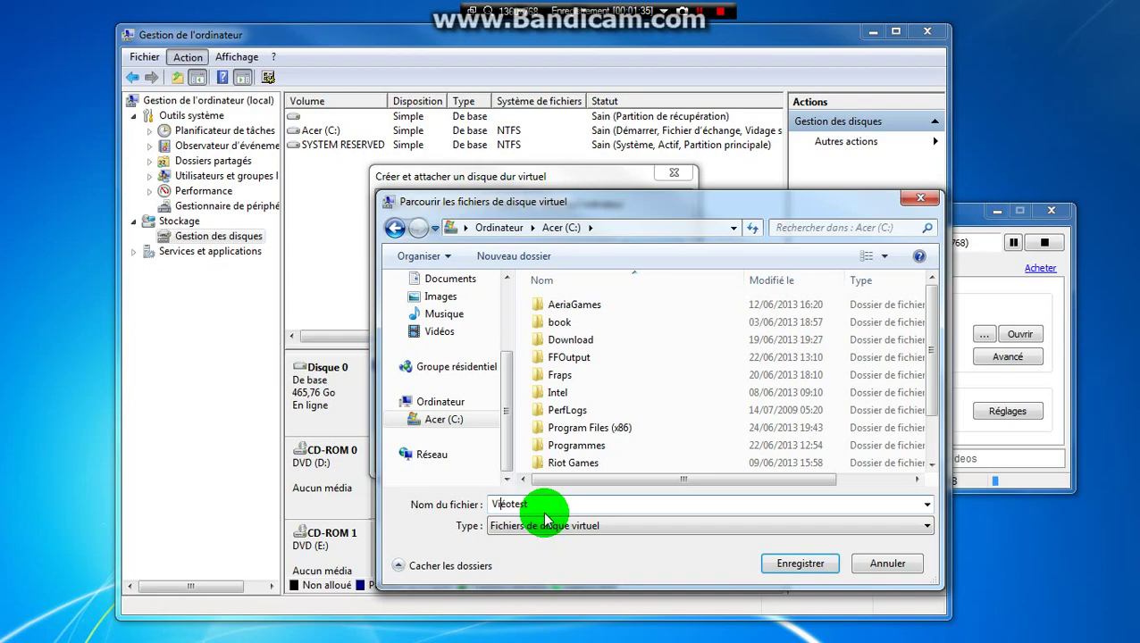
key("BackSpace")
type("de")
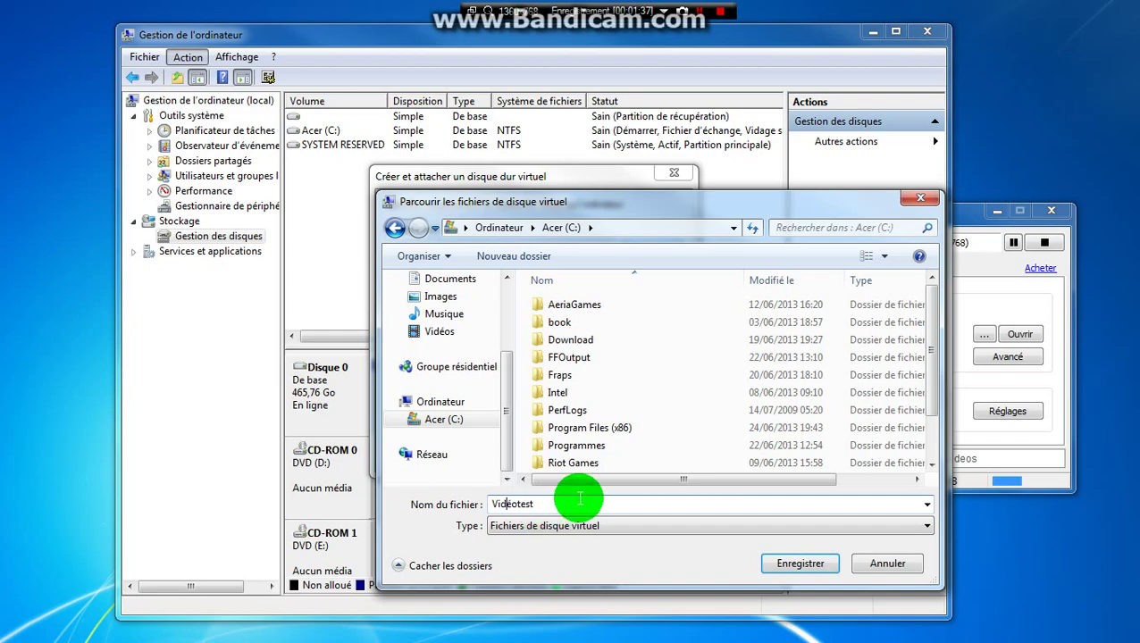
left_click(795, 565)
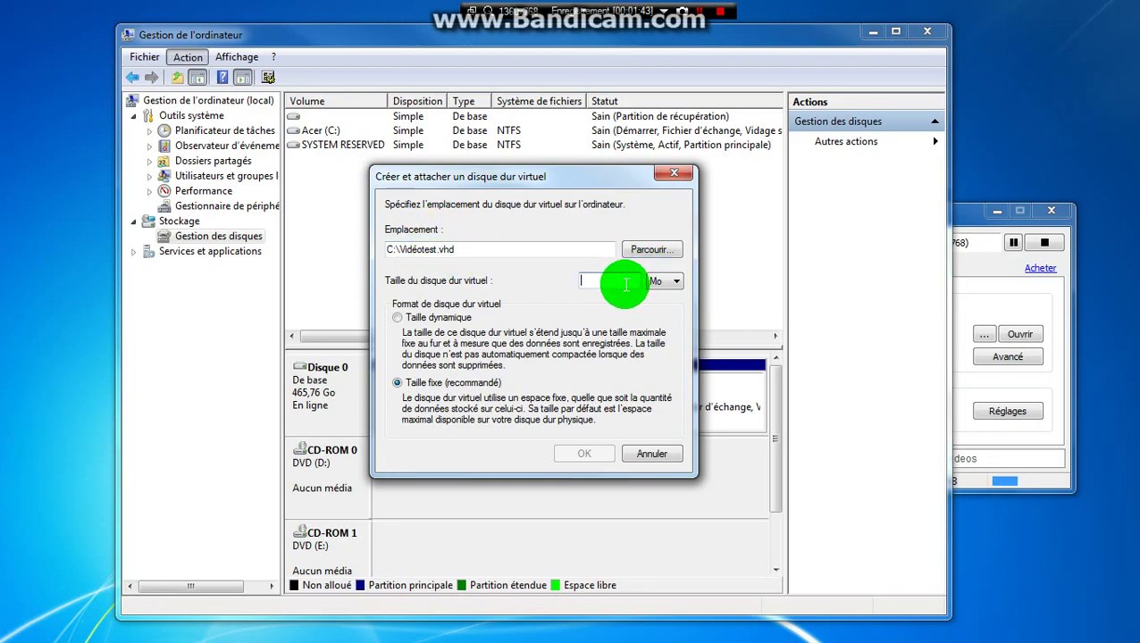
Set the virtual disk's size to 3 Go and create it with the recommended fixed-size format
left_click(666, 282)
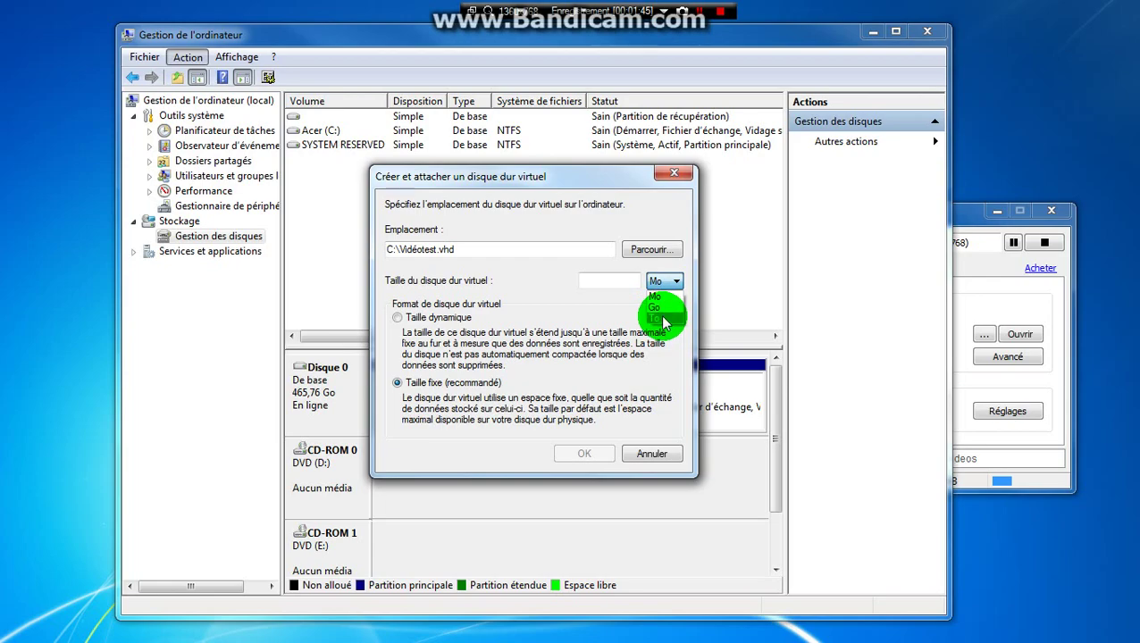
left_click(663, 306)
left_click(603, 279)
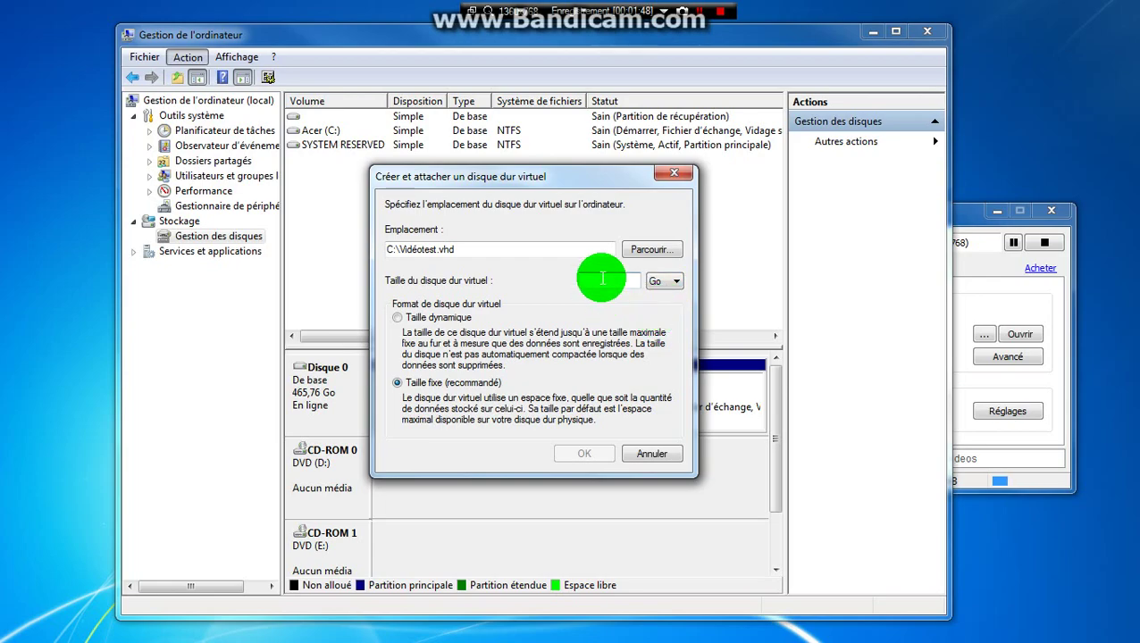
left_click(666, 281)
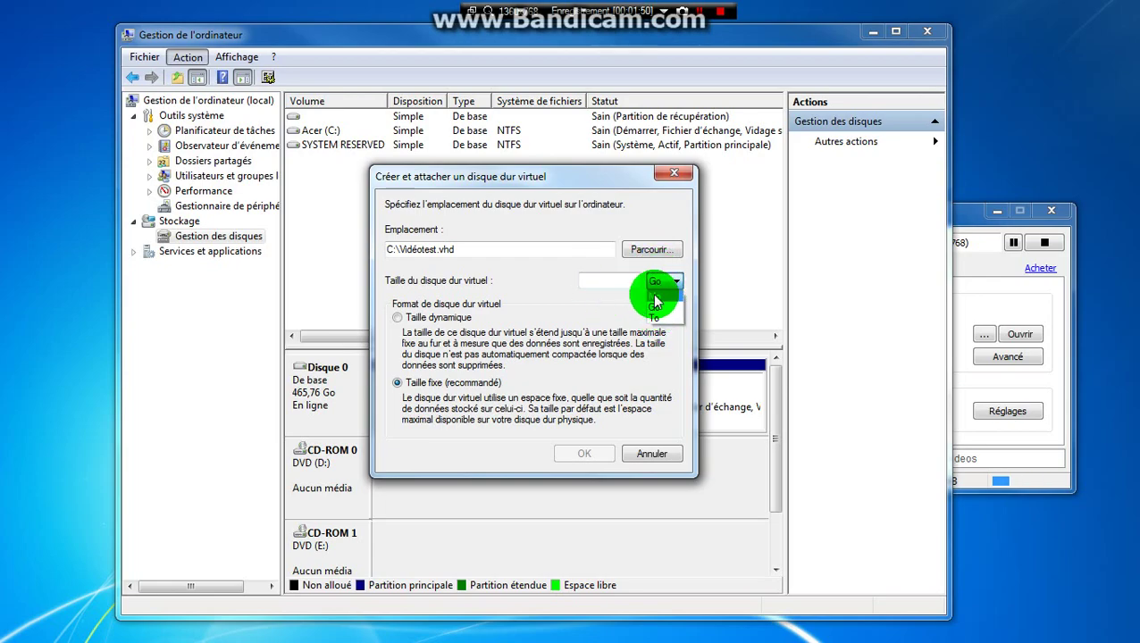
left_click(607, 278)
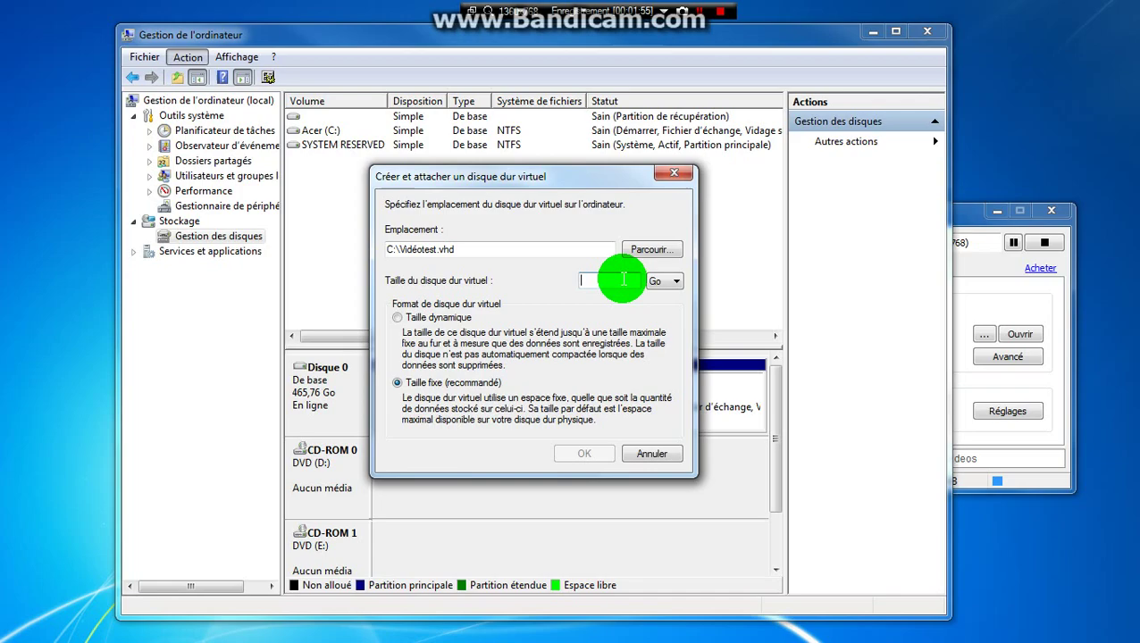
type("5")
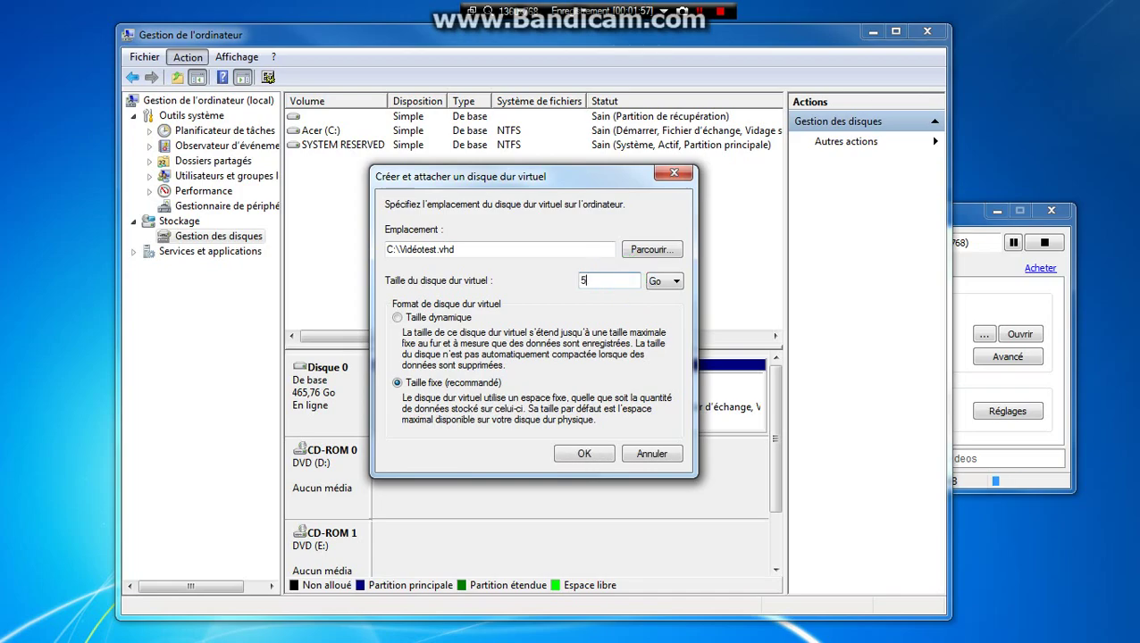
key("BackSpace")
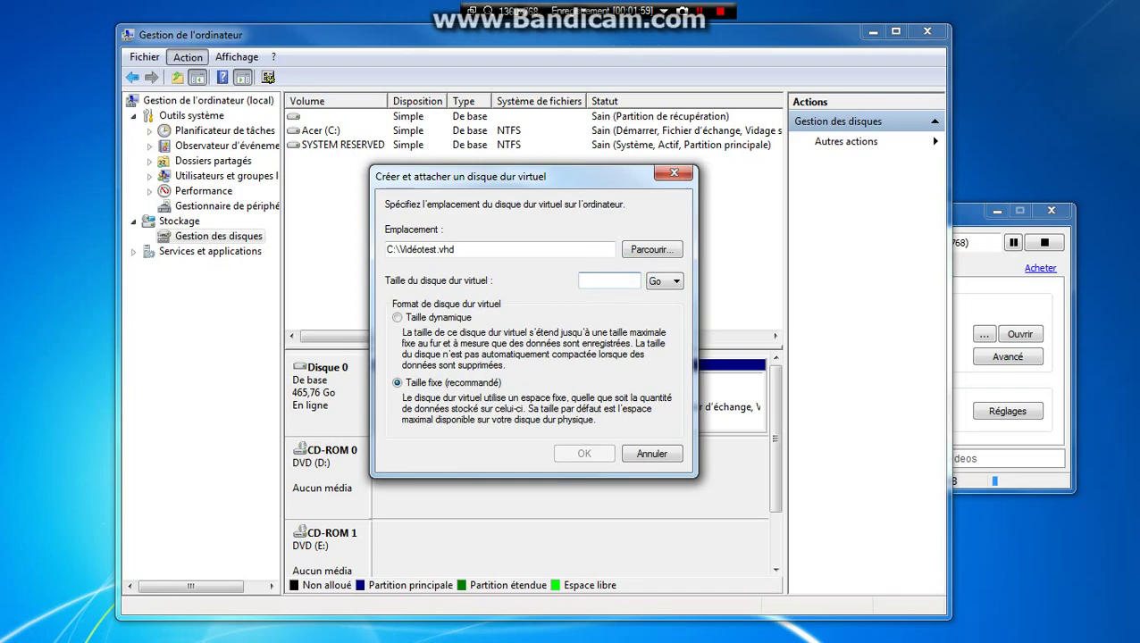
type("3")
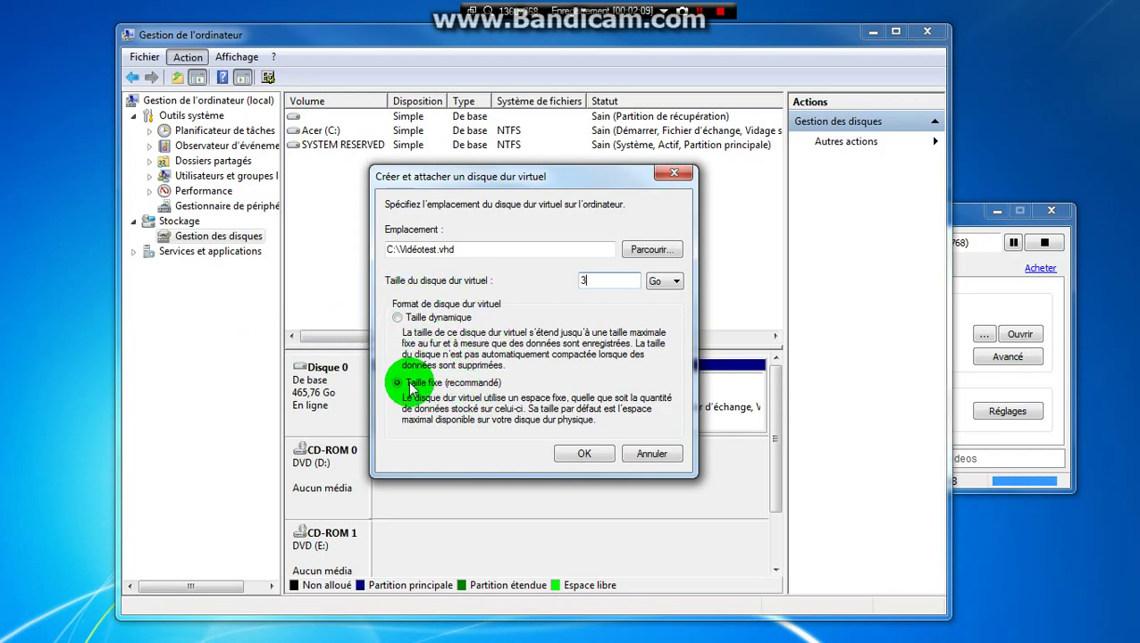
left_click(584, 453)
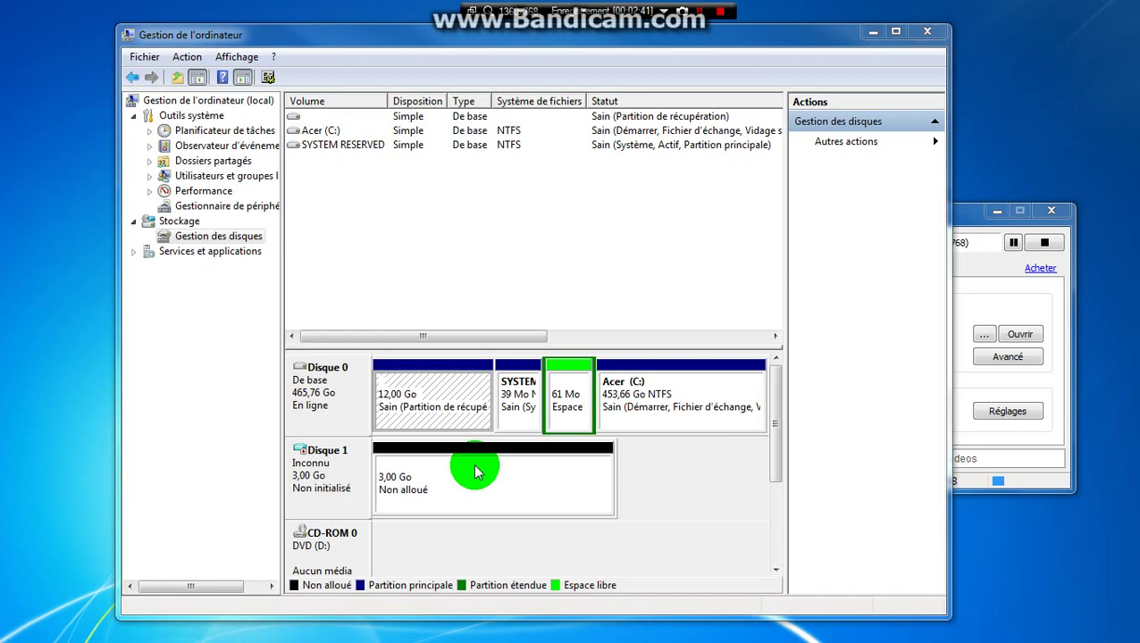
Check the drives in Ordinateur for the new virtual disk, and return to Gestion des disques
mouse_move(576, 18)
left_mouse_down()
mouse_move(363, 43)
mouse_move(1068, 30)
mouse_move(678, 42)
mouse_move(569, 24)
left_mouse_up()
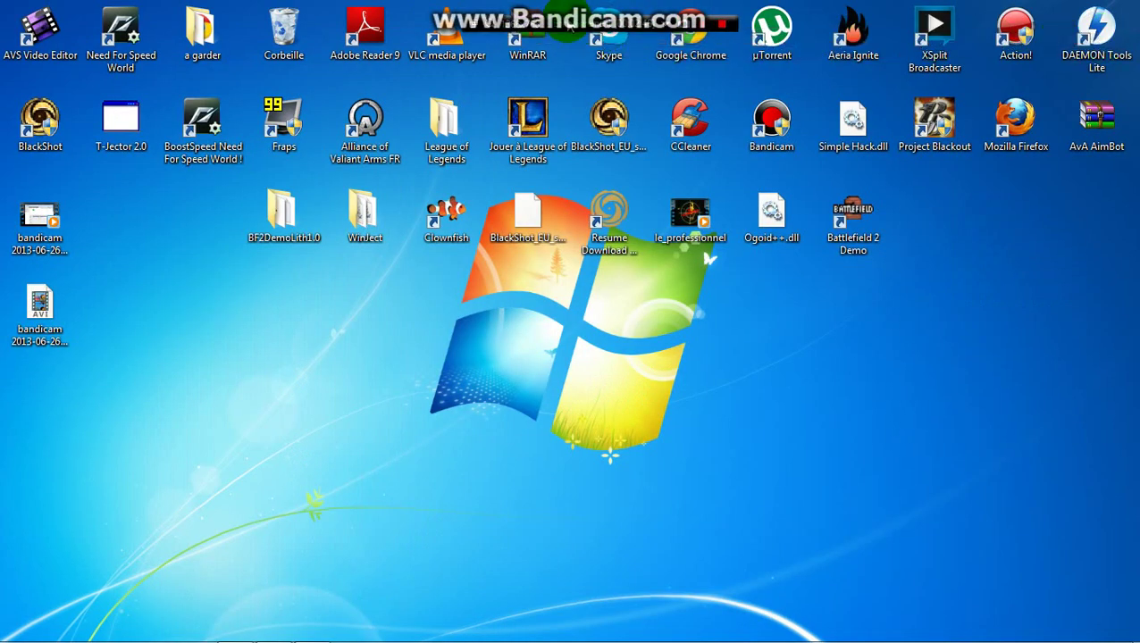
left_click(19, 631)
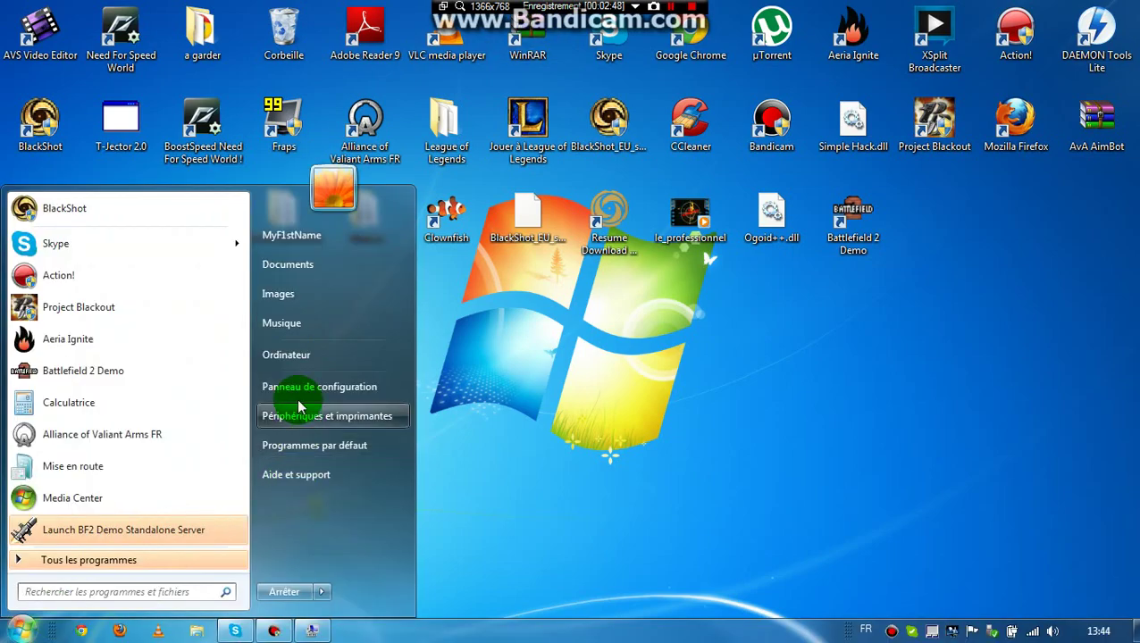
left_click(295, 357)
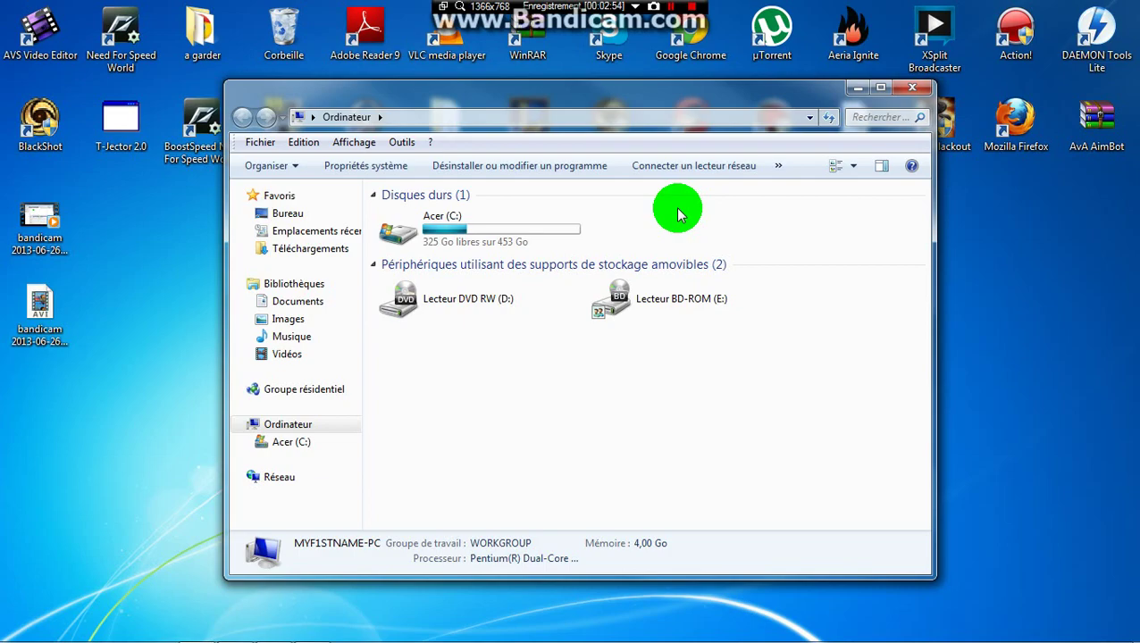
left_click(911, 87)
left_click_drag(584, 7, 999, 59)
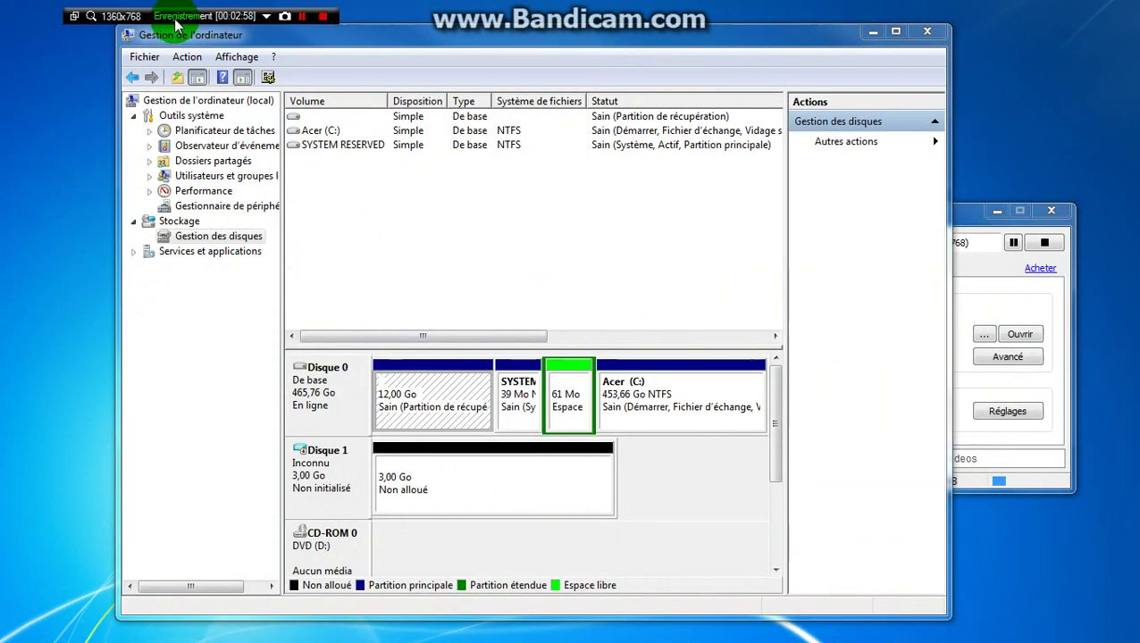
left_click_drag(178, 30, 545, 27)
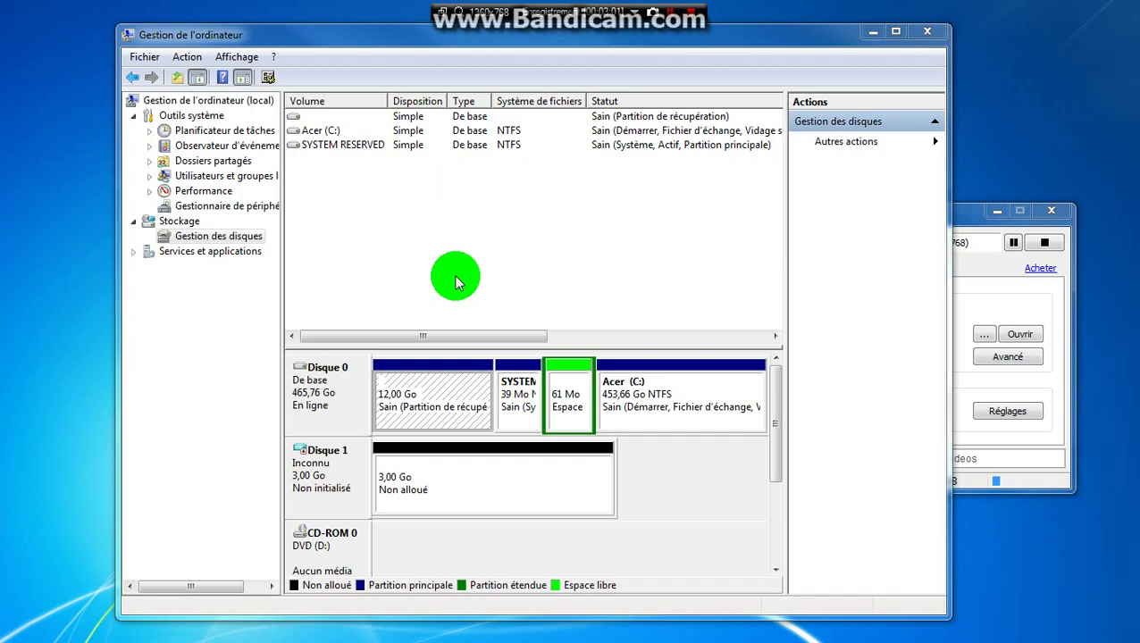
Initialize Disque 1 with the Secteur de démarrage principal partition type
left_click(456, 482)
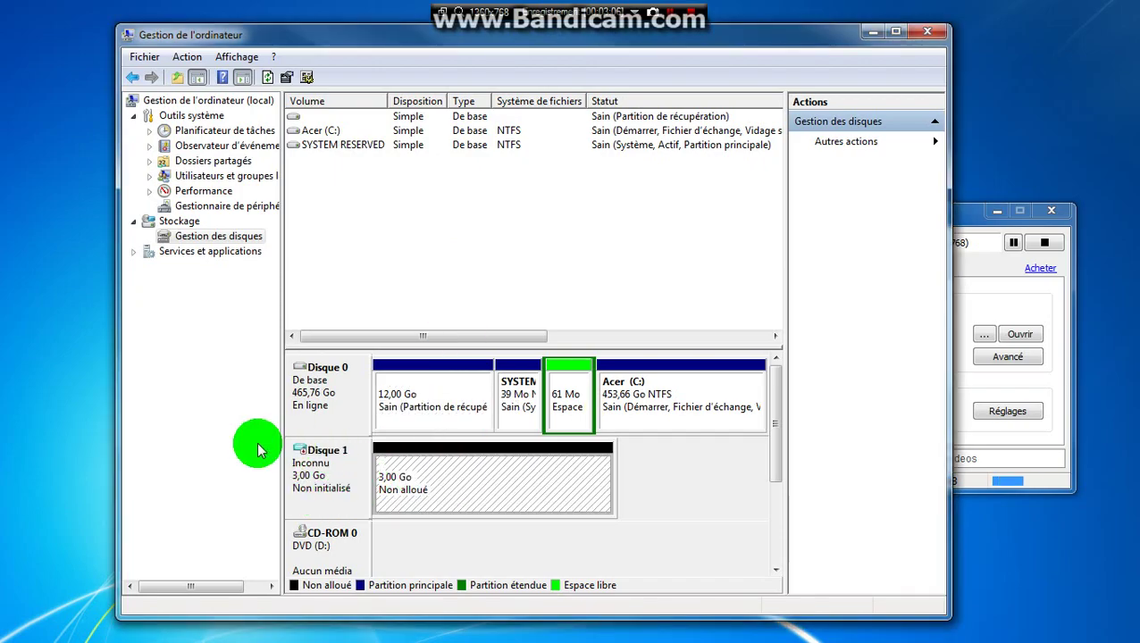
right_click(328, 476)
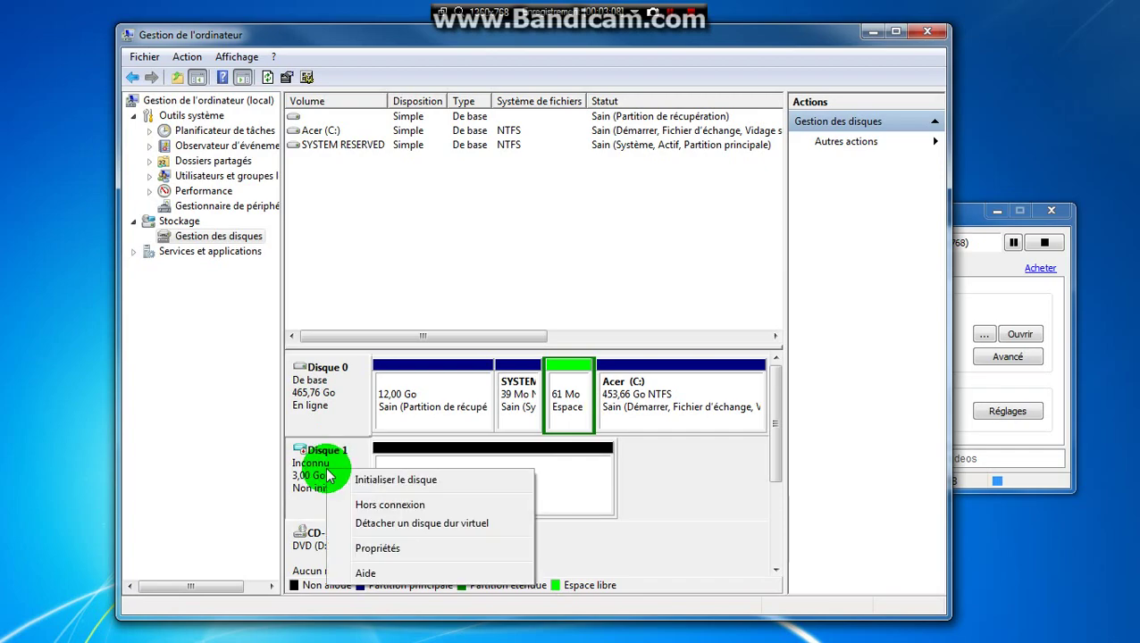
left_click(394, 479)
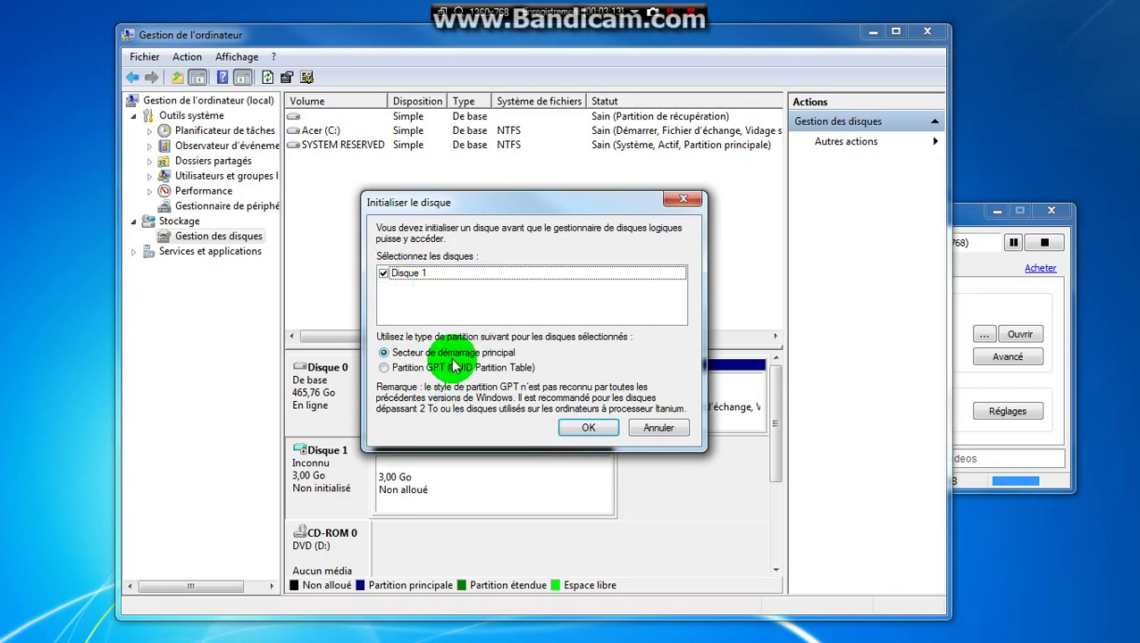
left_click(579, 427)
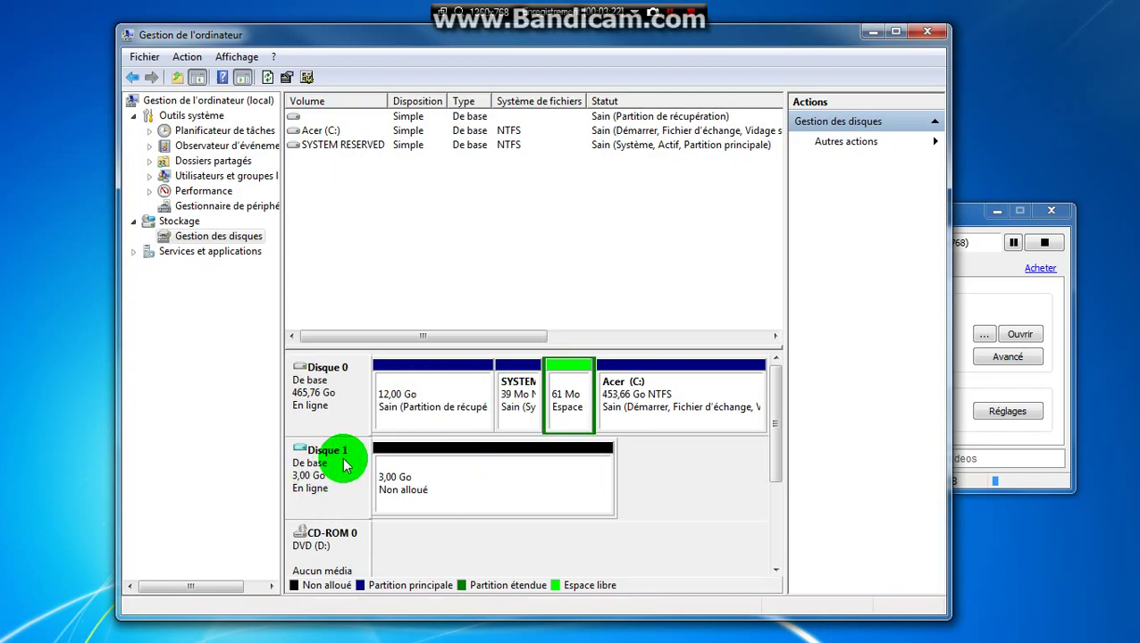
Start a new simple volume on the unallocated space of Disque 1 and assign it drive letter Y
right_click(464, 475)
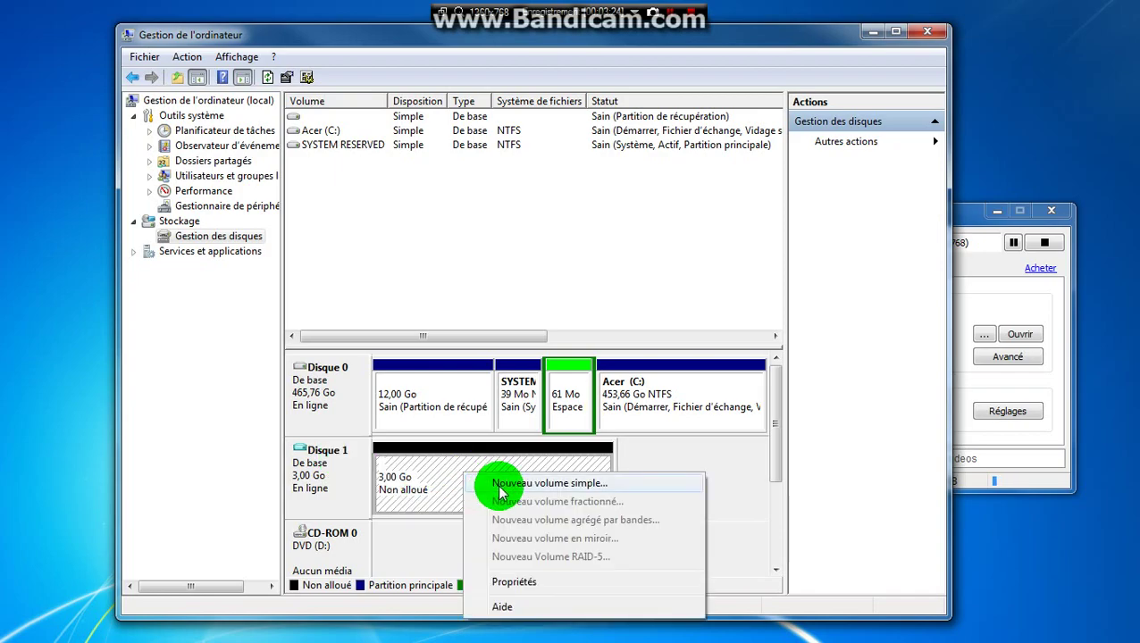
left_click(501, 486)
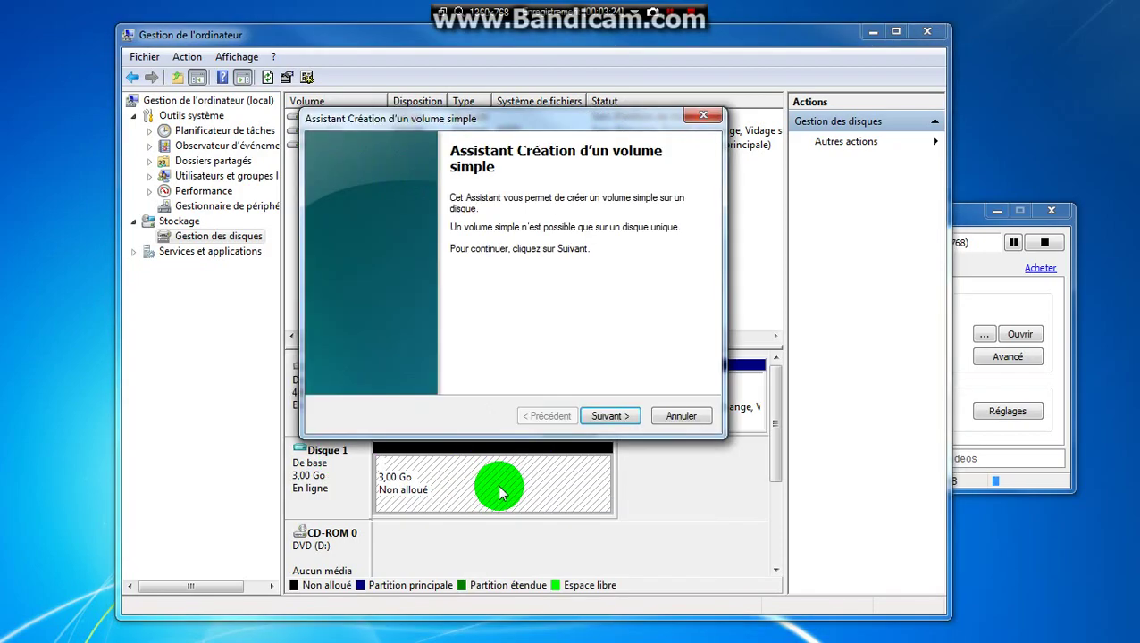
left_click(616, 414)
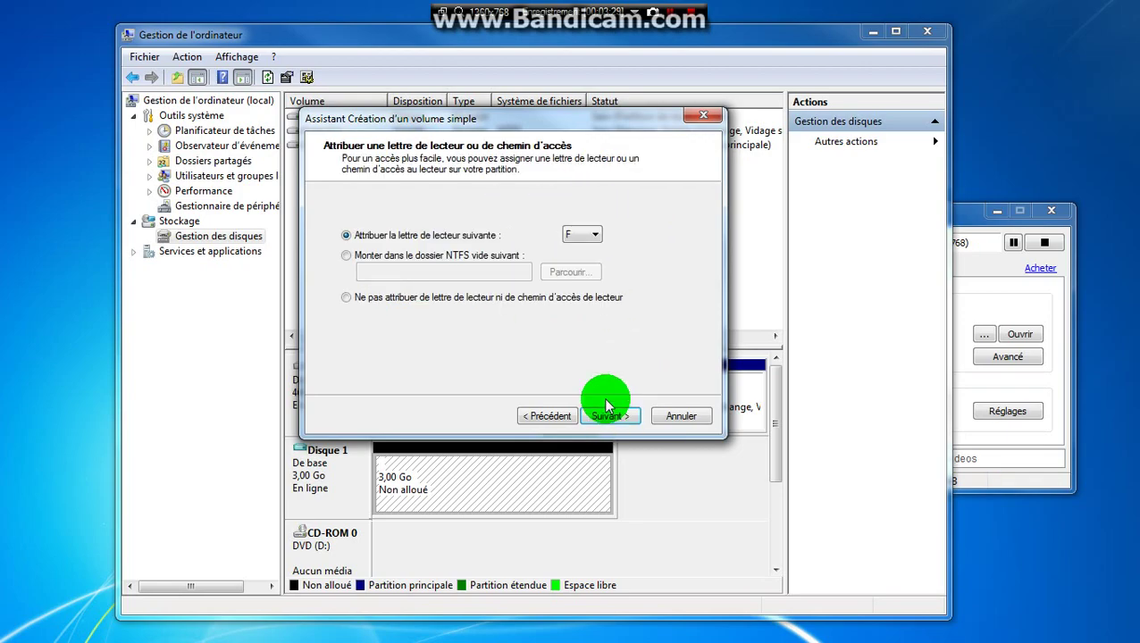
left_click(568, 239)
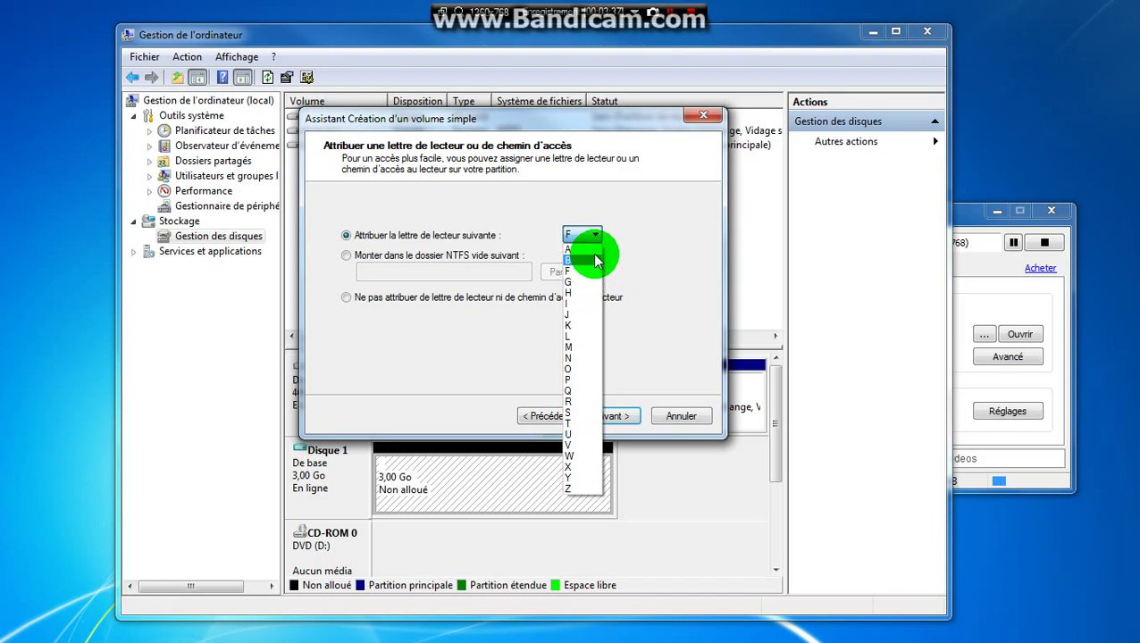
left_click(573, 479)
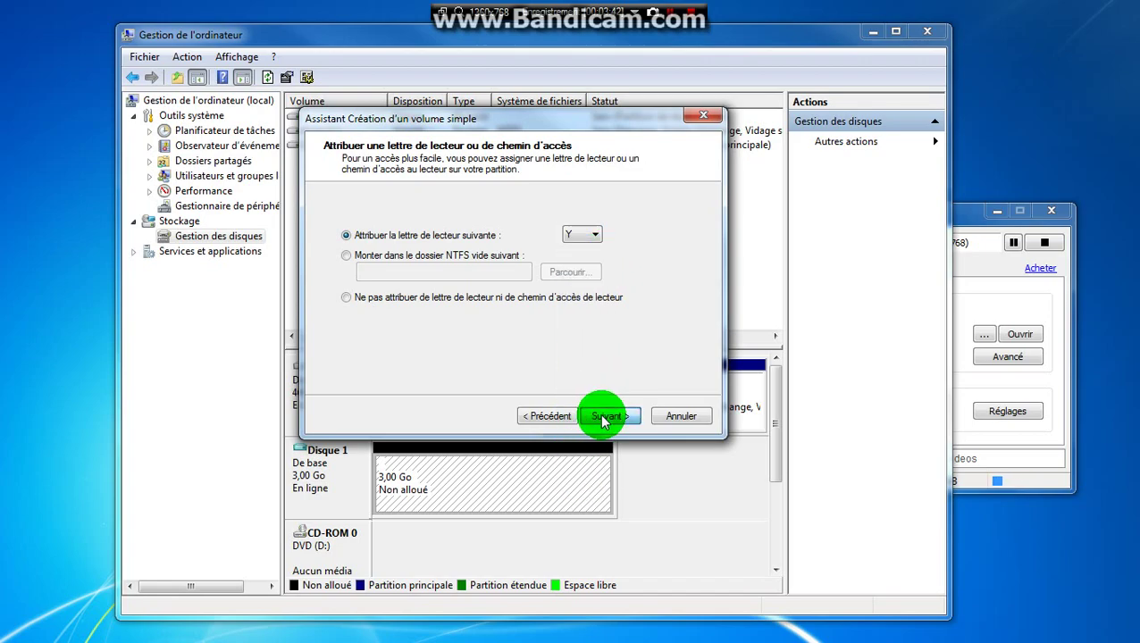
left_click(605, 417)
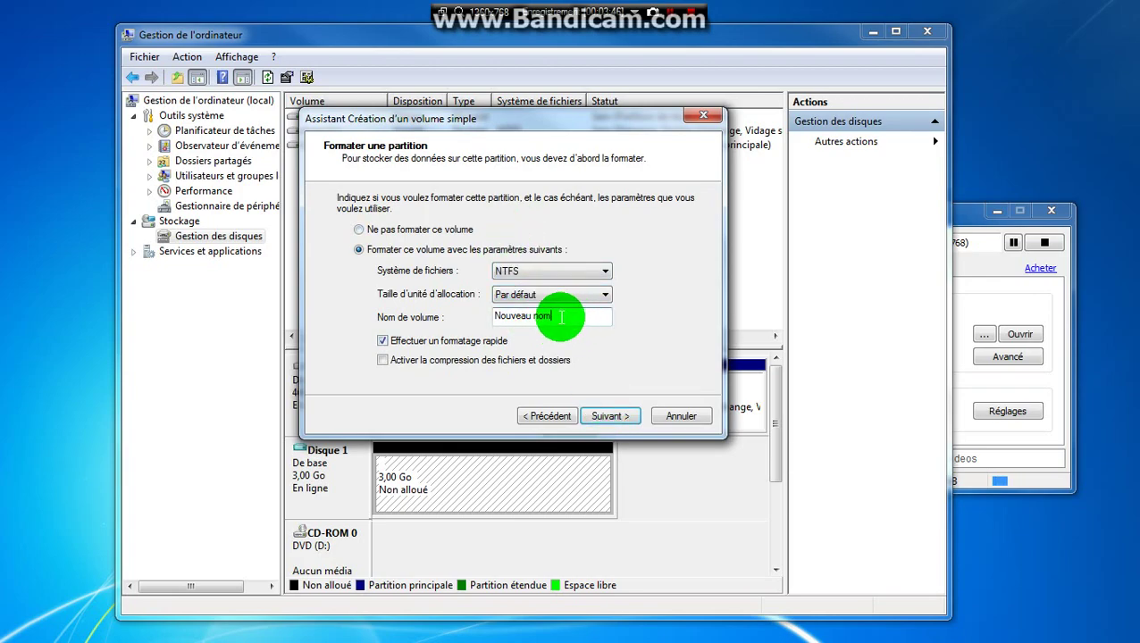
Name the volume Vidéotest and create it with NTFS, default allocation unit size and quick formatting
left_click_drag(575, 316, 466, 329)
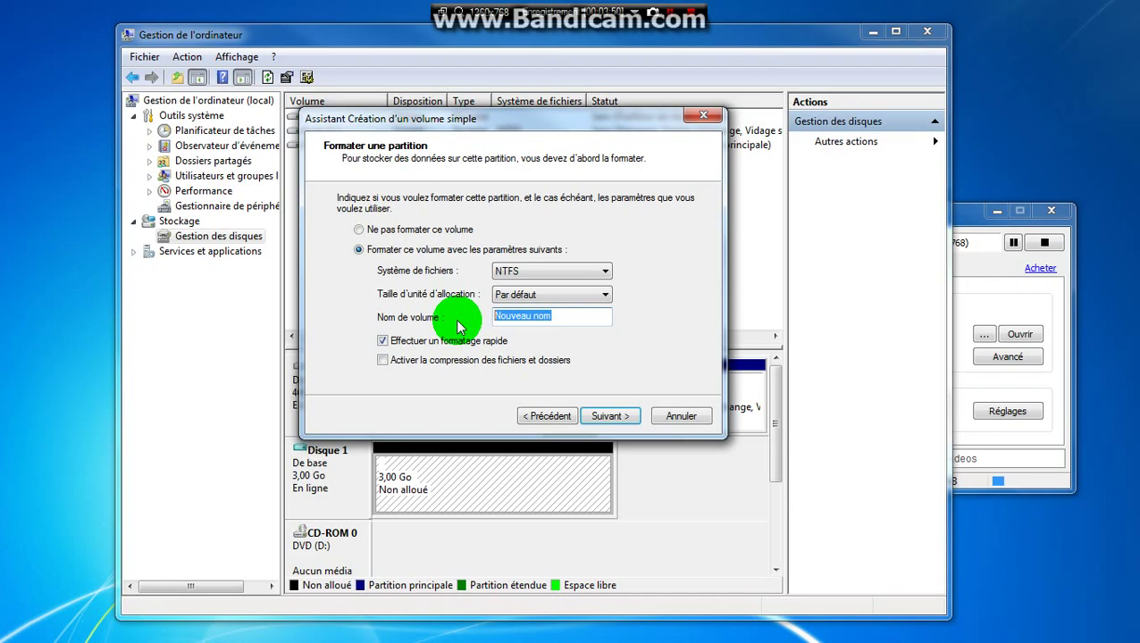
type("Vidéotest")
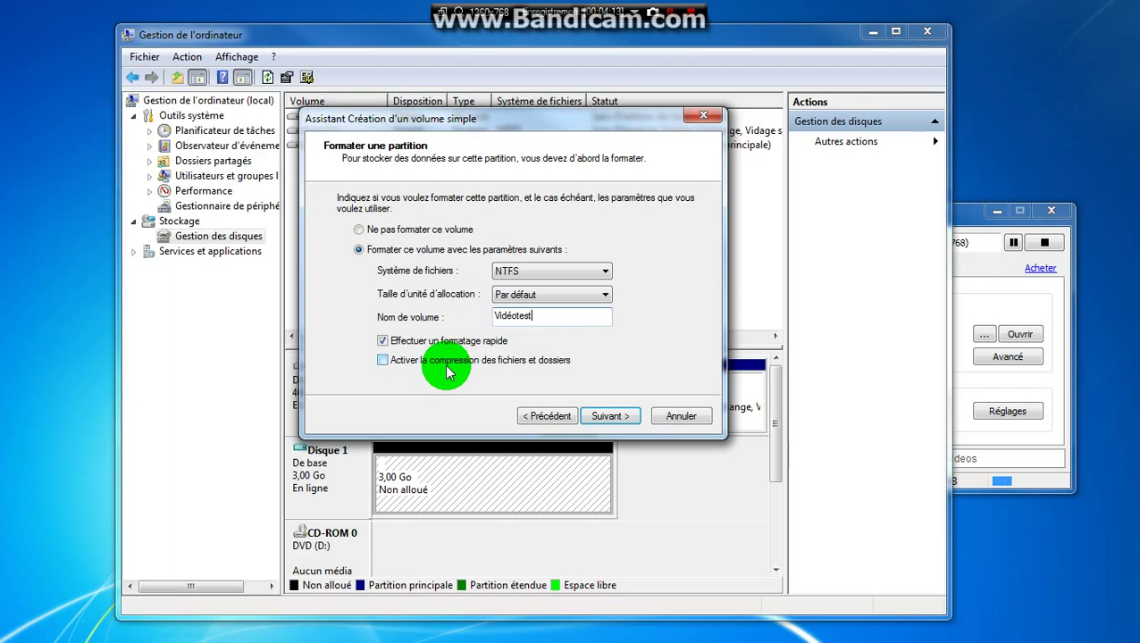
left_click(613, 416)
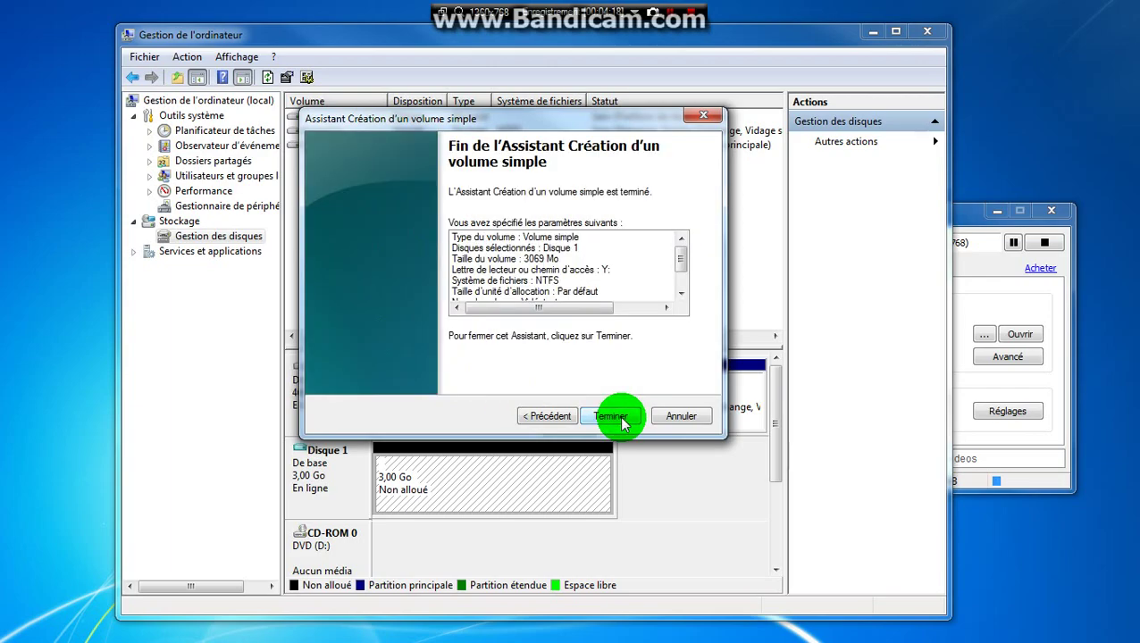
left_click(612, 416)
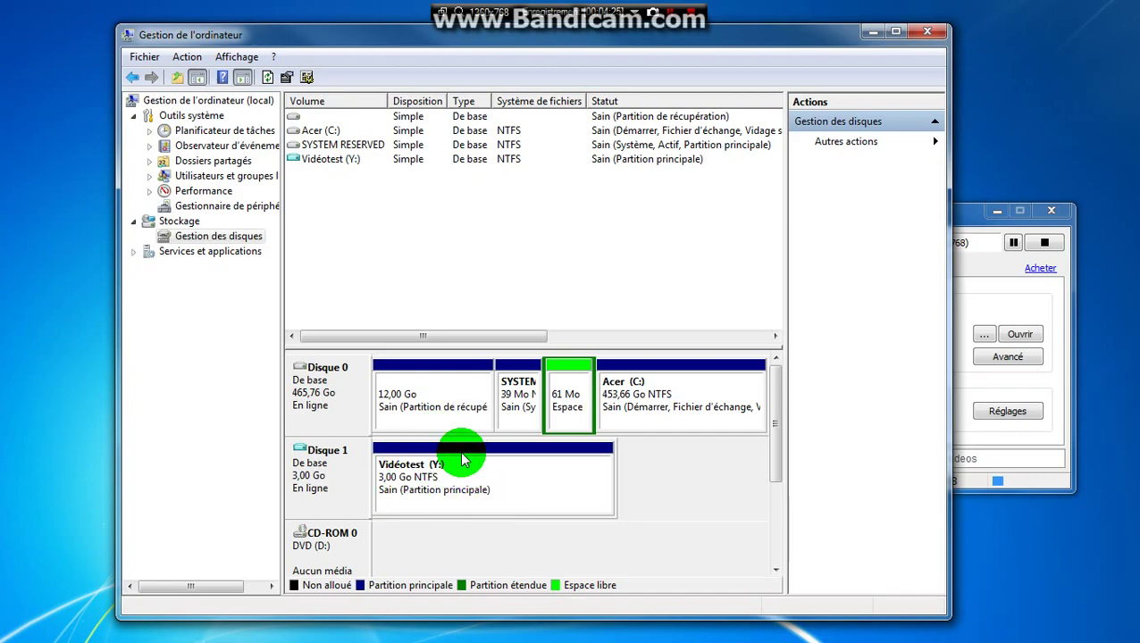
Open the Vidéotest (Y:) drive's folder to view its files, and examine the drive and its available actions in Ordinateur
left_click(247, 56)
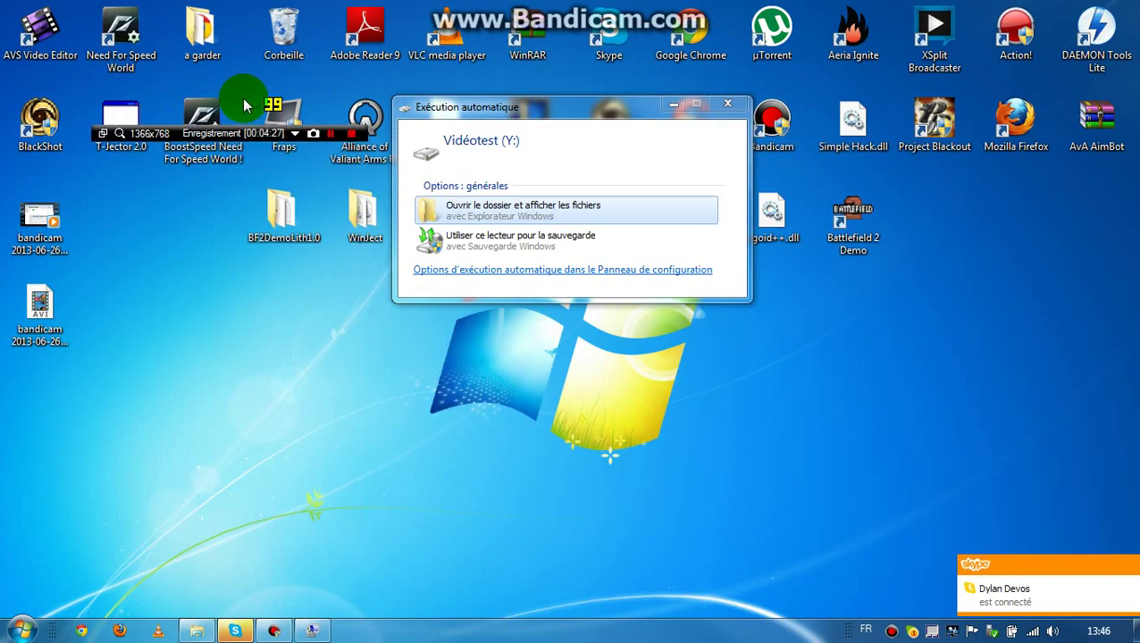
left_click_drag(525, 125, 565, 171)
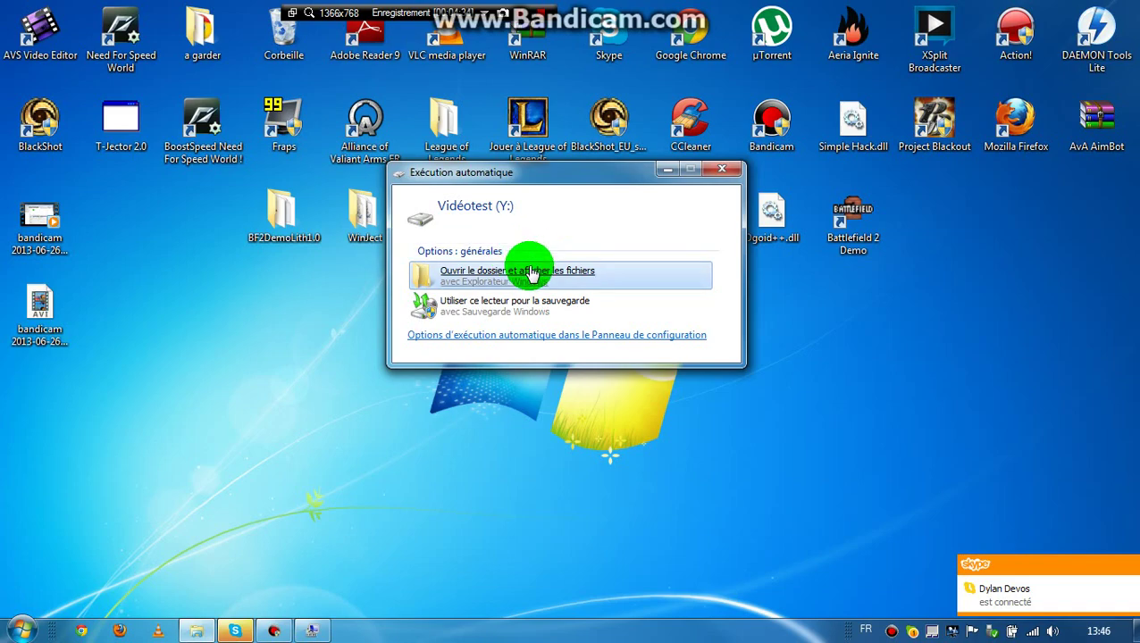
left_click(531, 273)
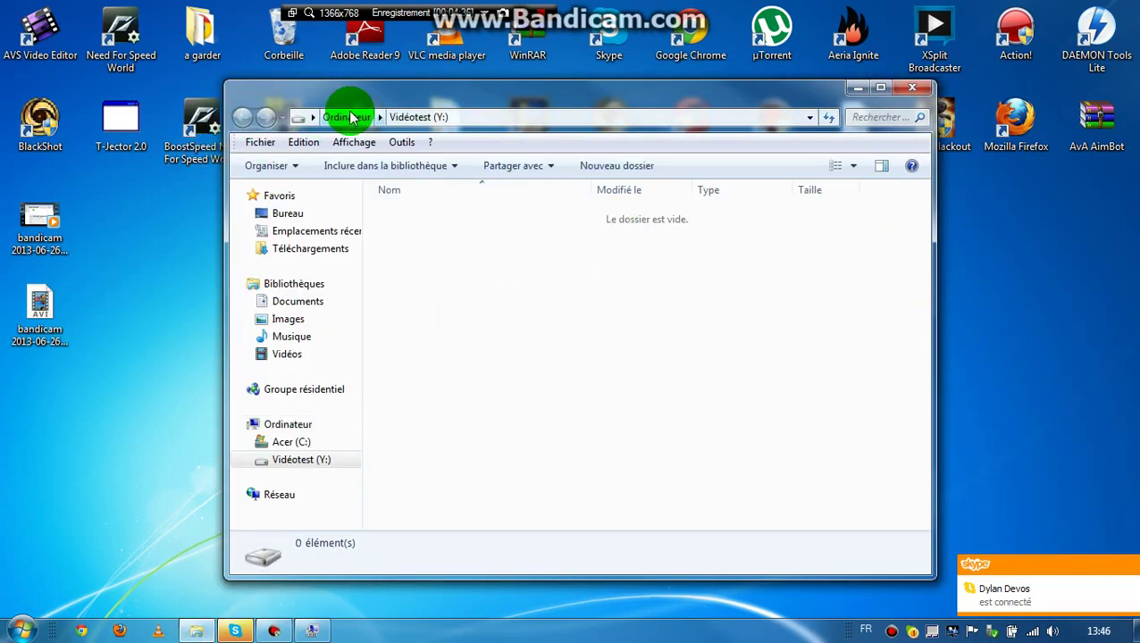
left_click(348, 116)
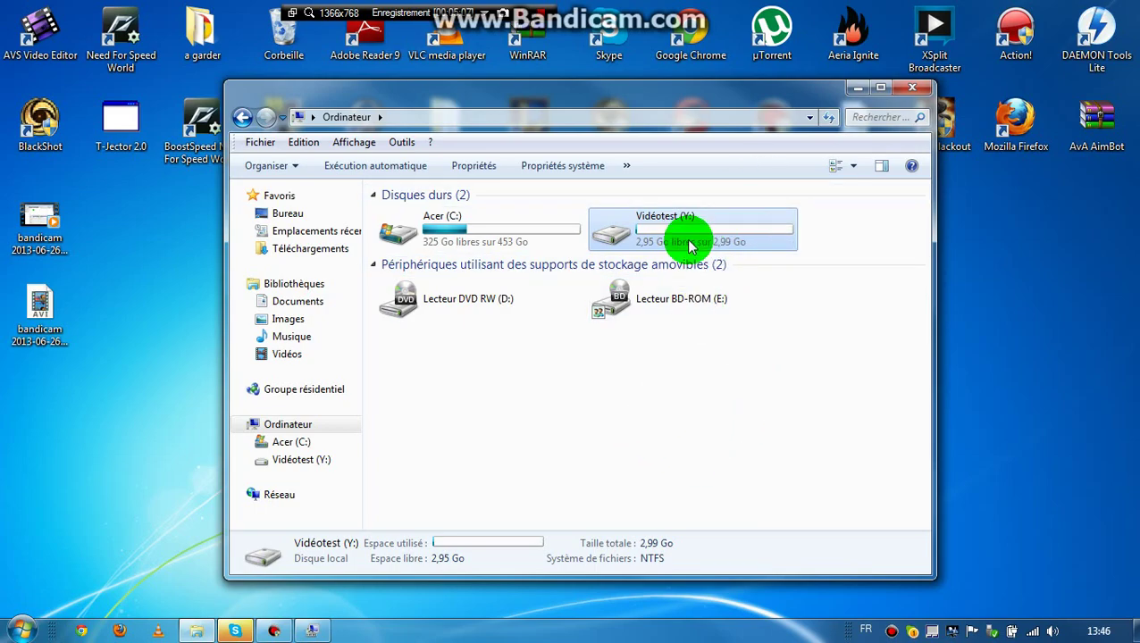
right_click(673, 211)
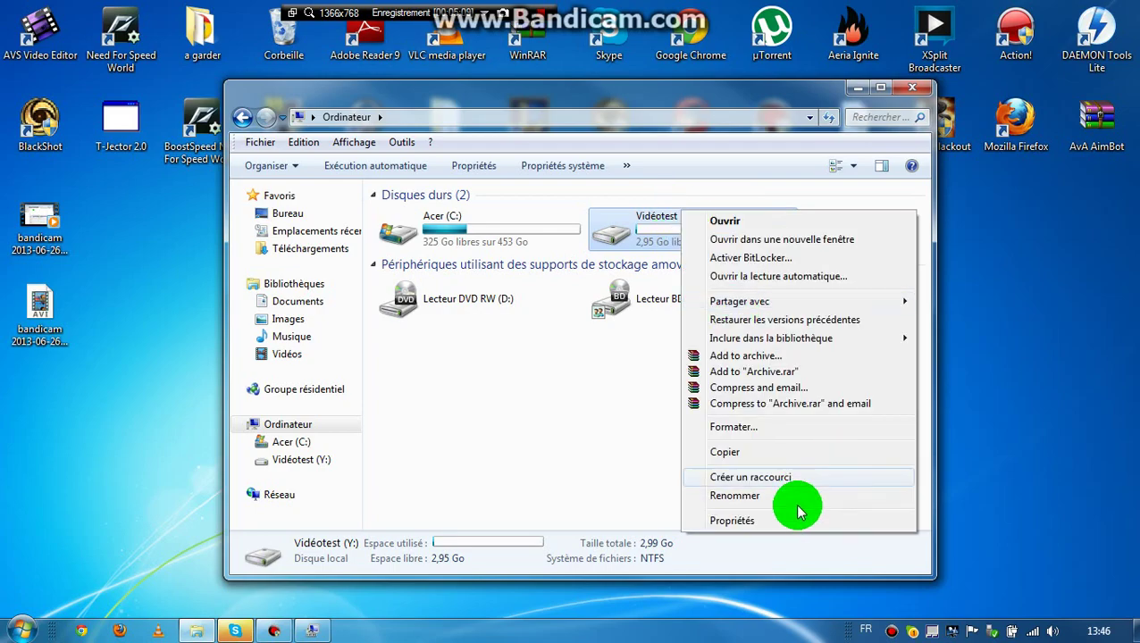
left_click(563, 440)
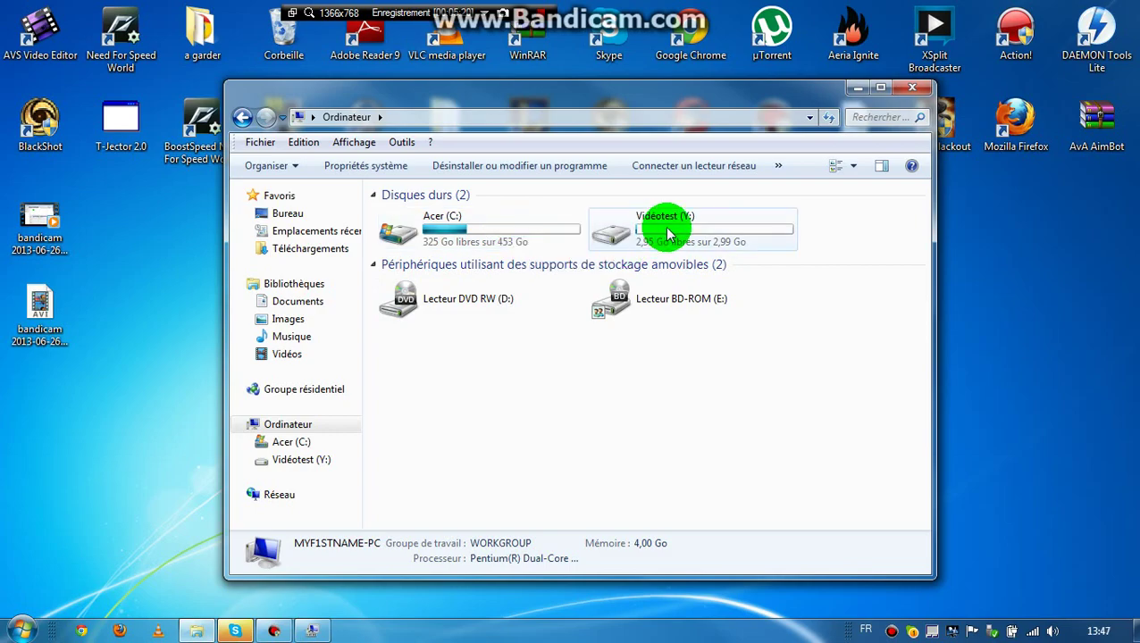
Try to delete Vidéotest.vhd from the Acer (C:) drive with administrator rights, retry once, and cancel the deletion
double_click(465, 238)
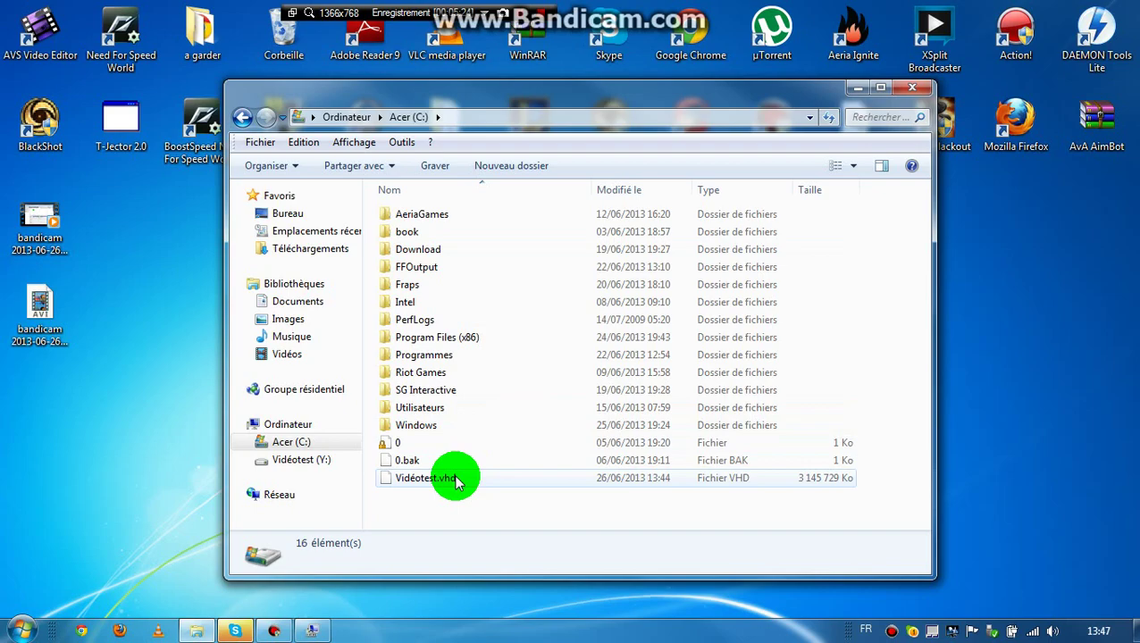
left_click(455, 478)
right_click(457, 480)
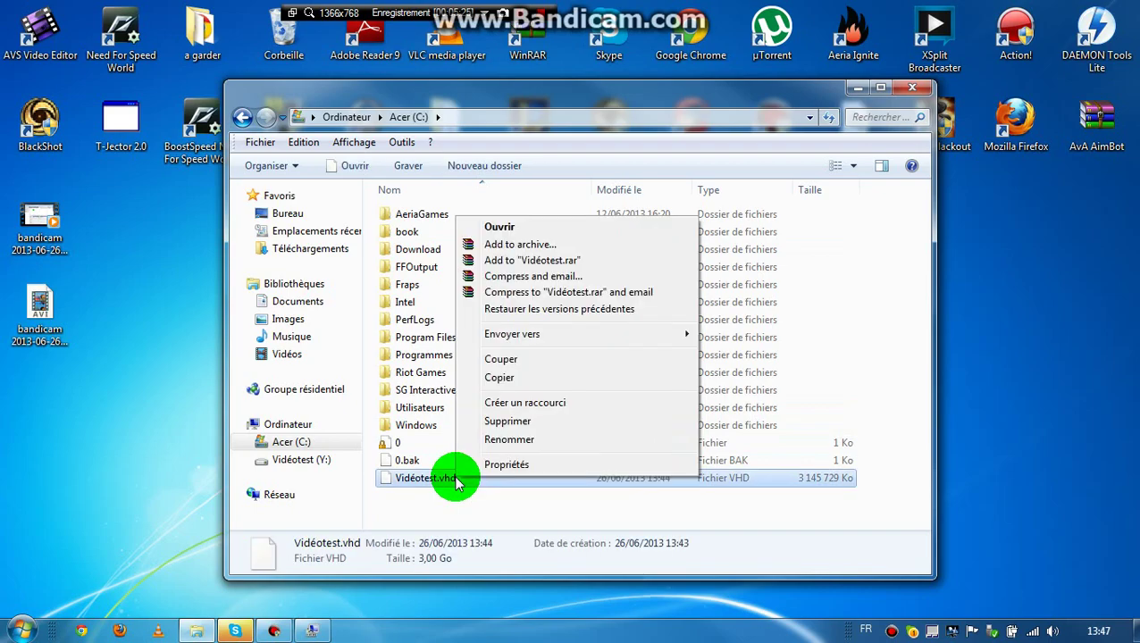
left_click(505, 421)
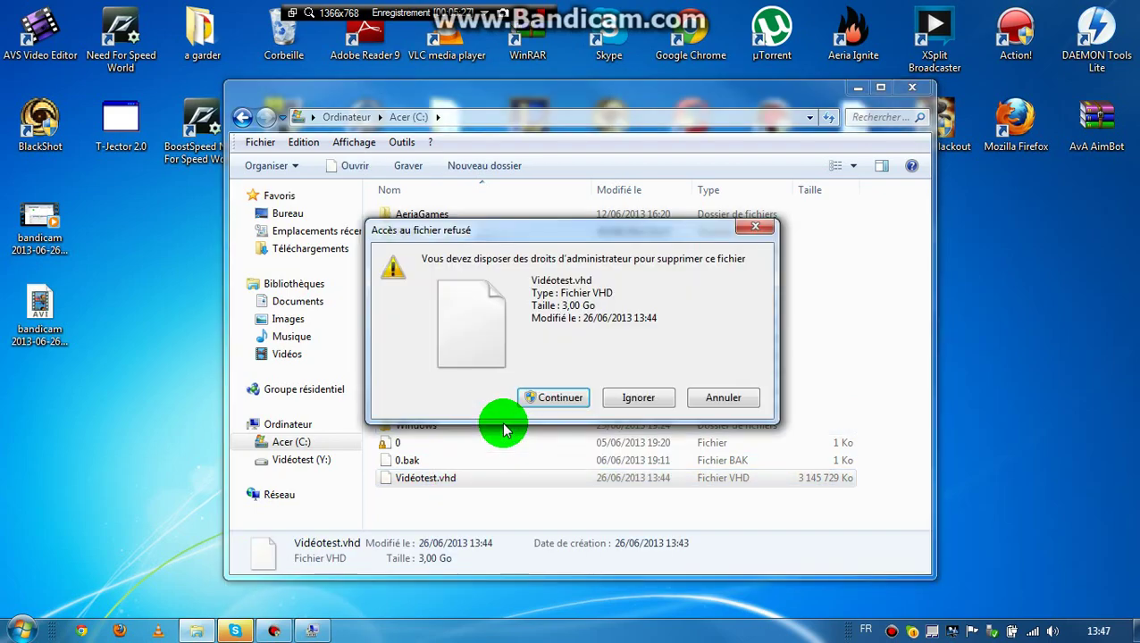
left_click(560, 400)
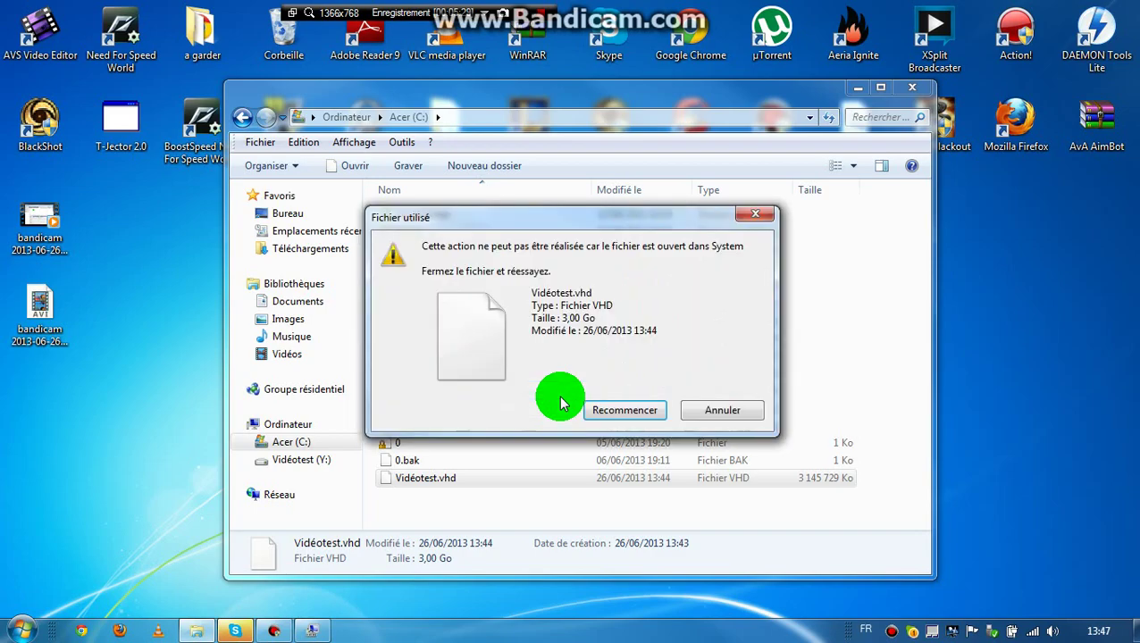
left_click(620, 412)
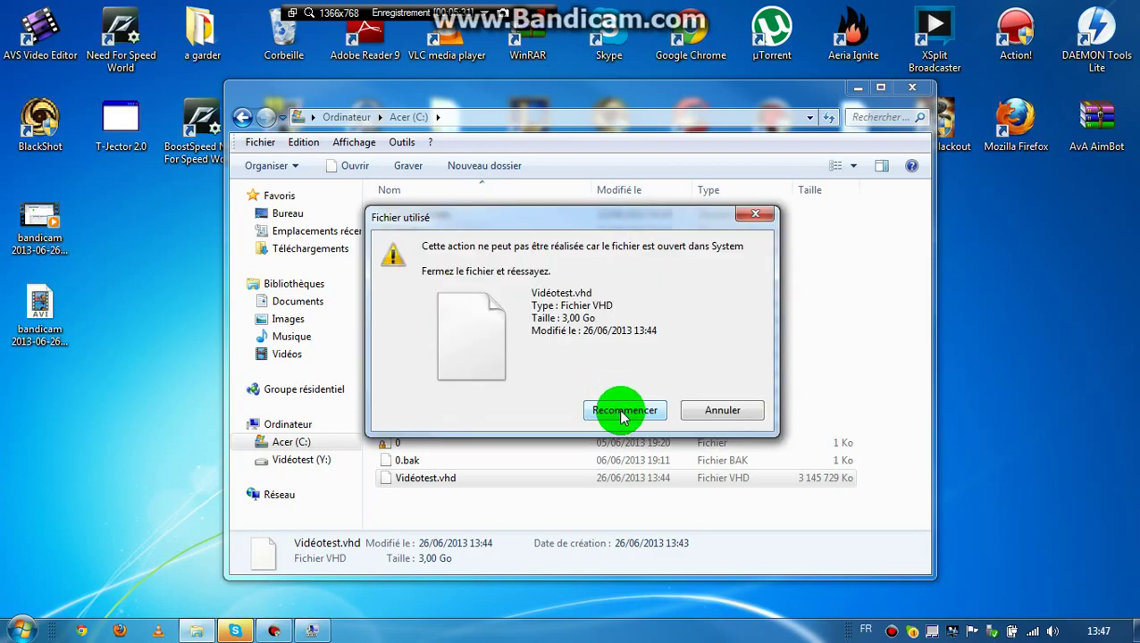
left_click(701, 411)
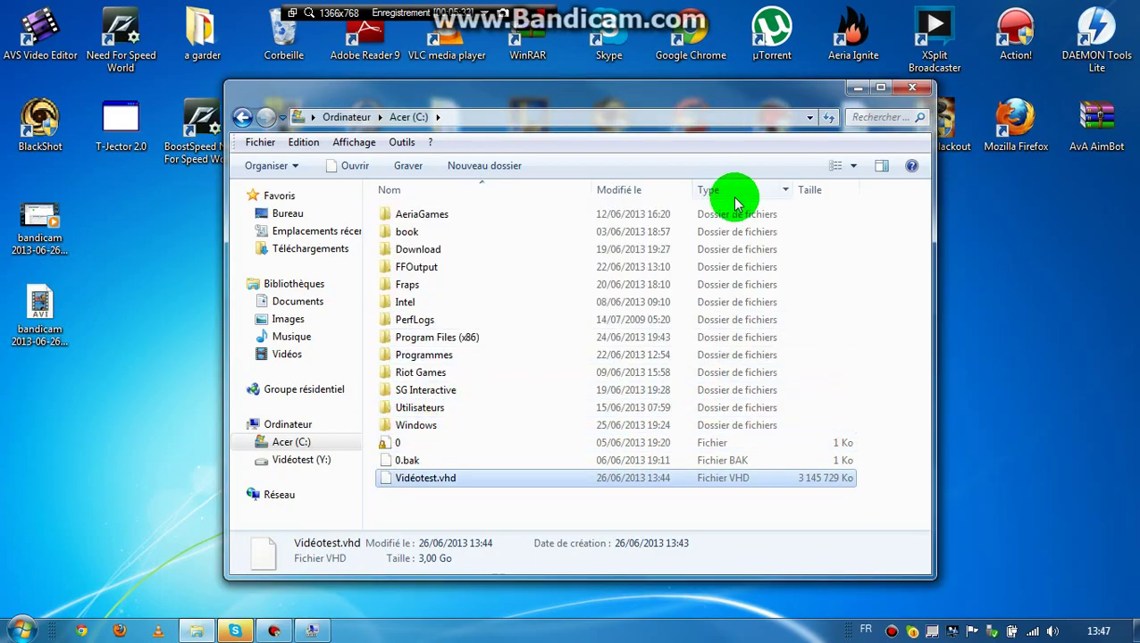
Return to Gestion des disques and delete the Vidéotest (Y:) volume on Disque 1
left_click_drag(402, 22, 896, 33)
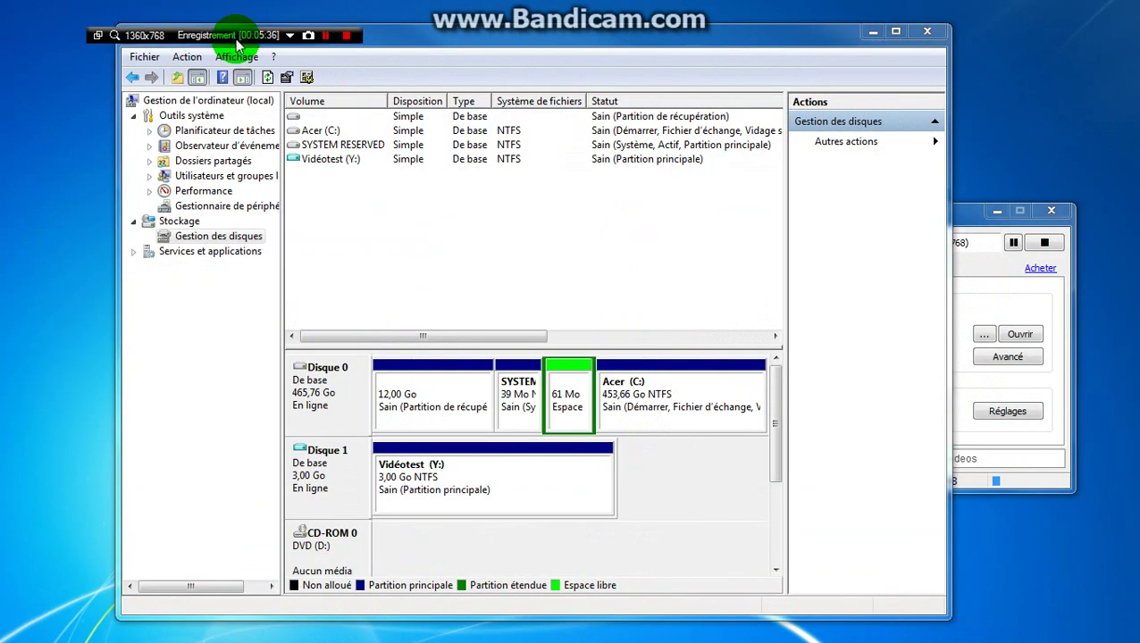
left_click_drag(236, 33, 529, 22)
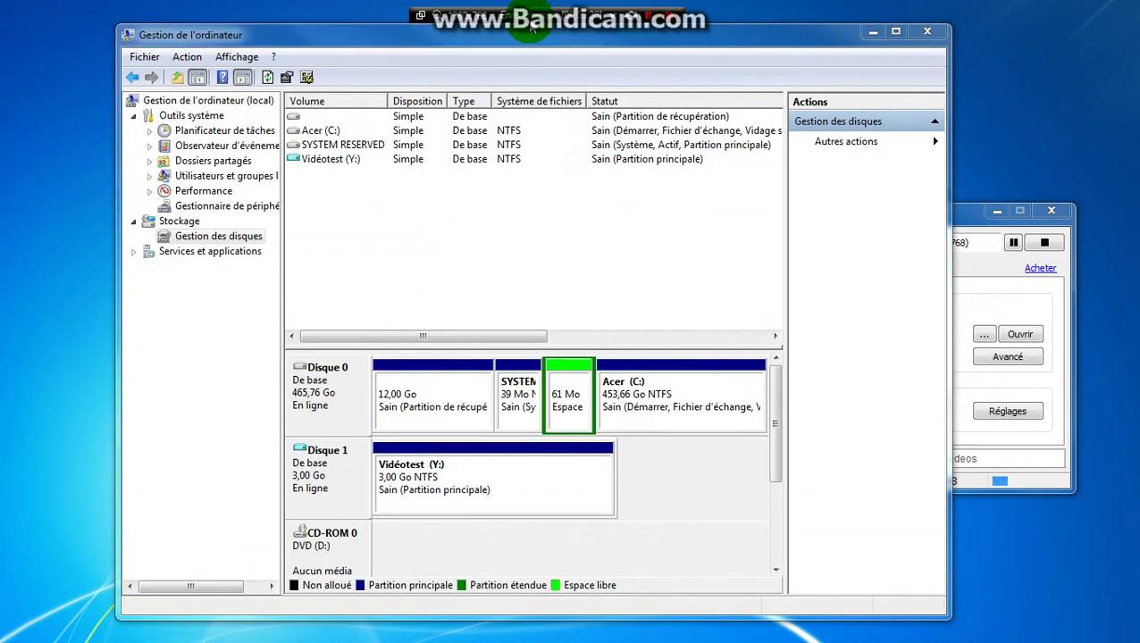
right_click(431, 500)
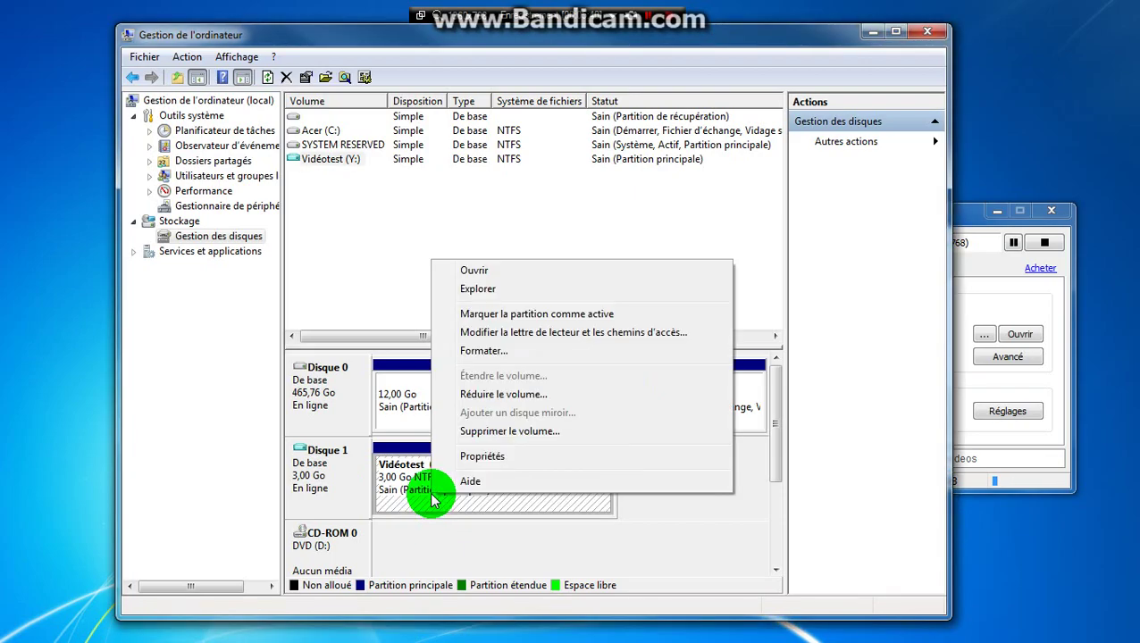
left_click(519, 433)
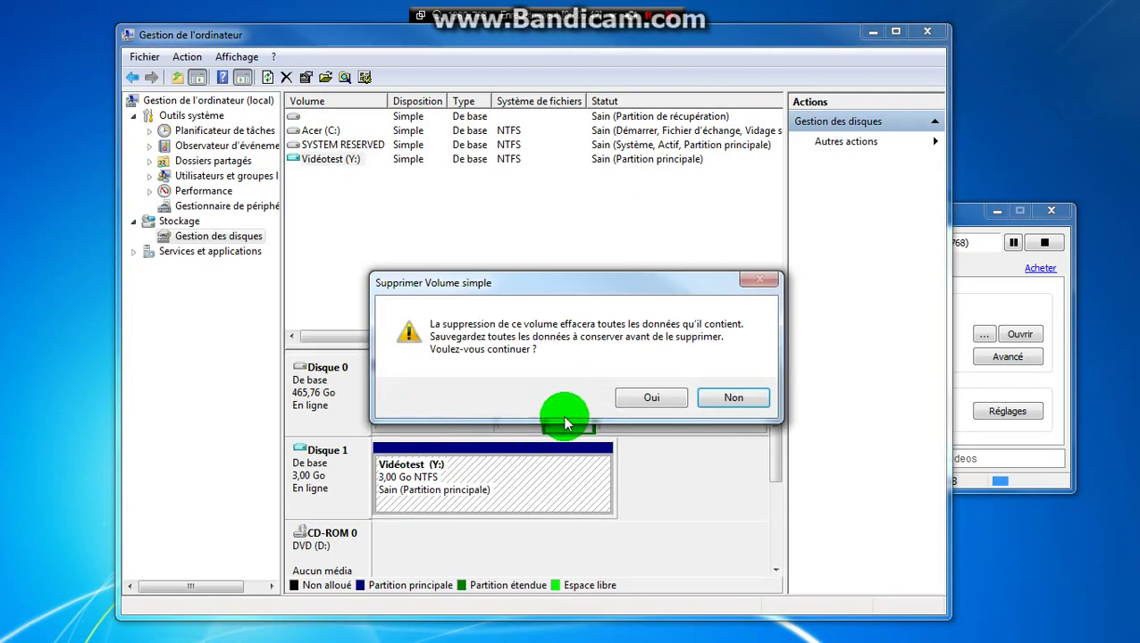
left_click(650, 398)
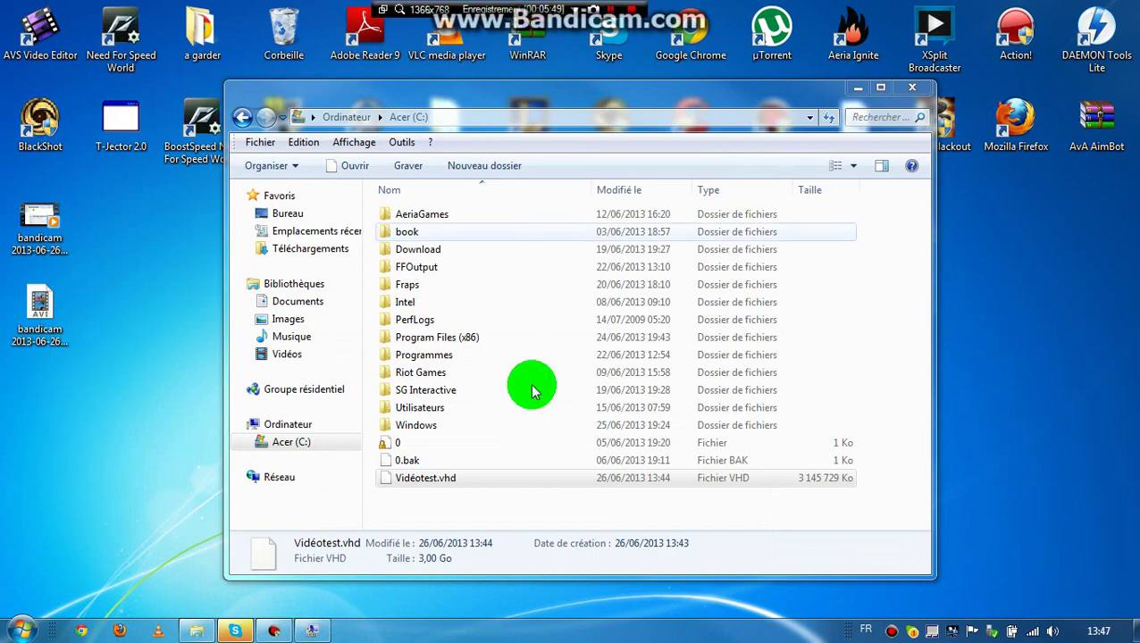
Check the drives in Ordinateur, and try again to delete Vidéotest.vhd from the Acer (C:) drive before cancelling
left_click(346, 117)
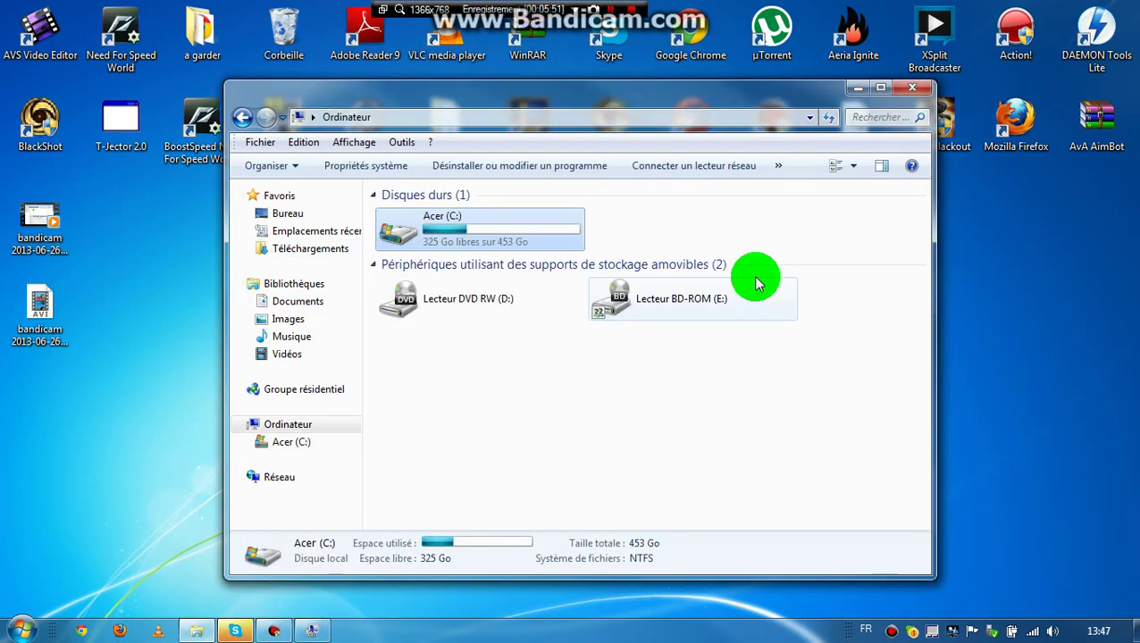
double_click(521, 228)
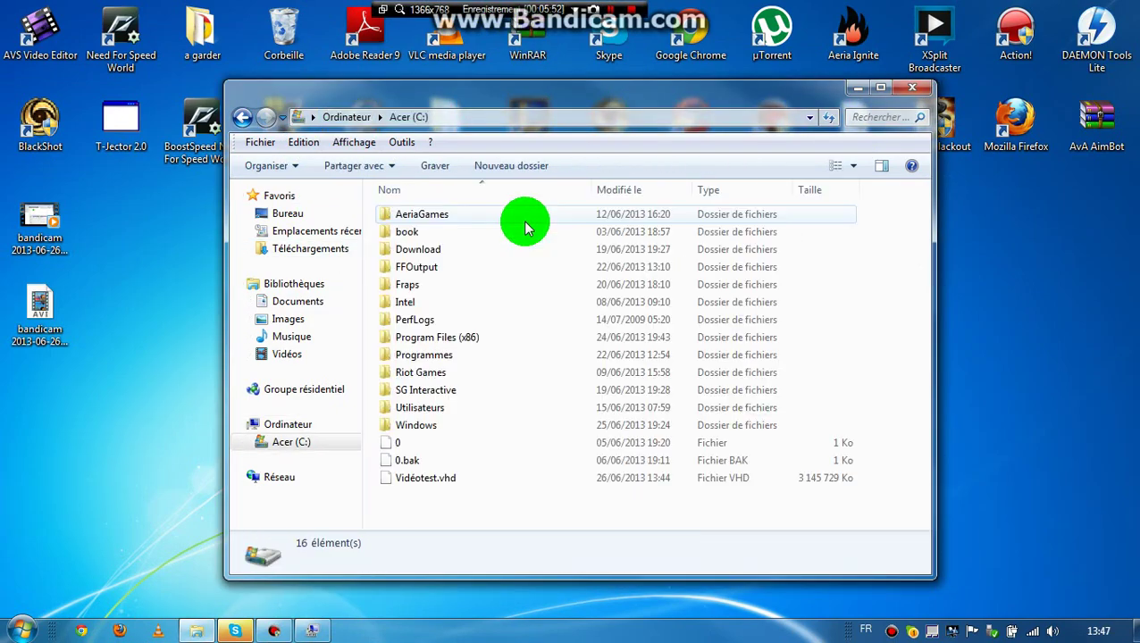
left_click(512, 483)
right_click(512, 484)
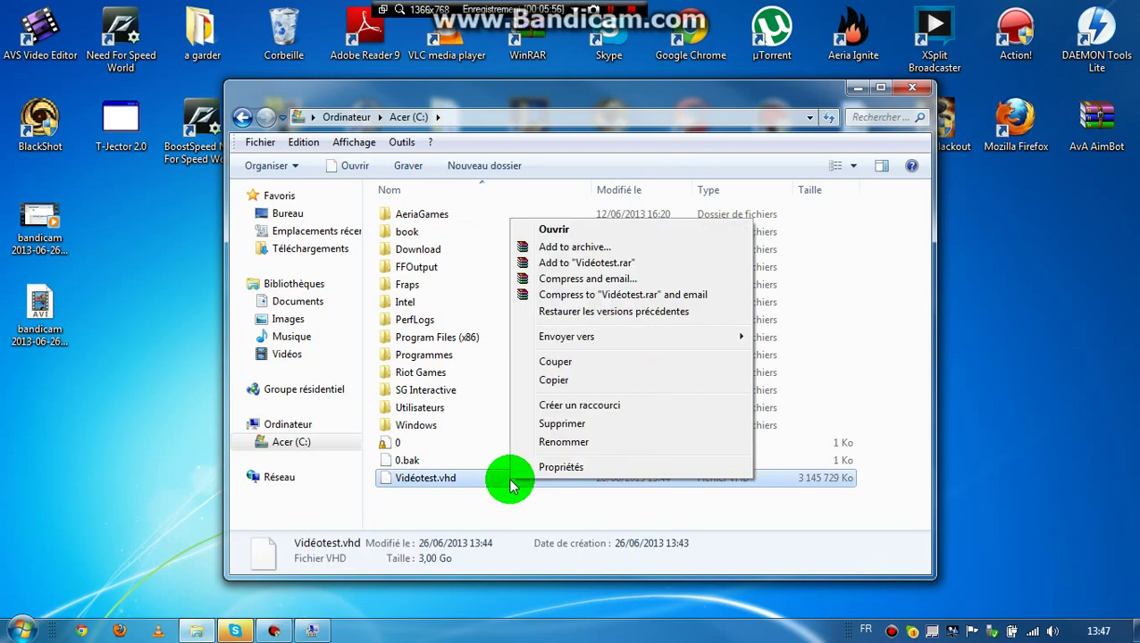
left_click(545, 424)
left_click(561, 400)
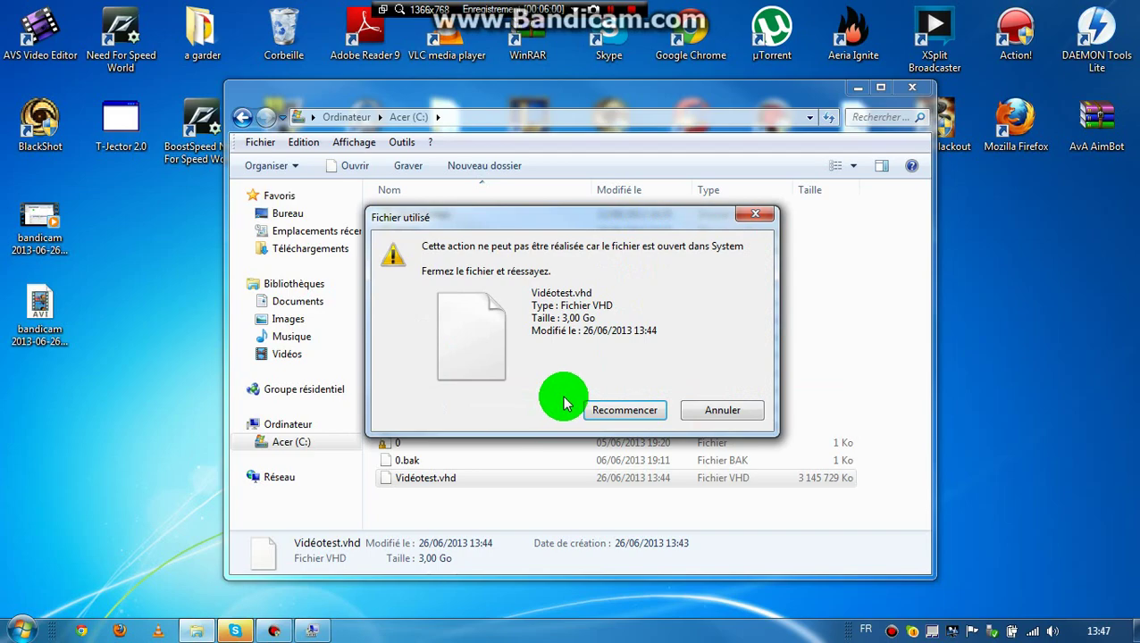
left_click(722, 411)
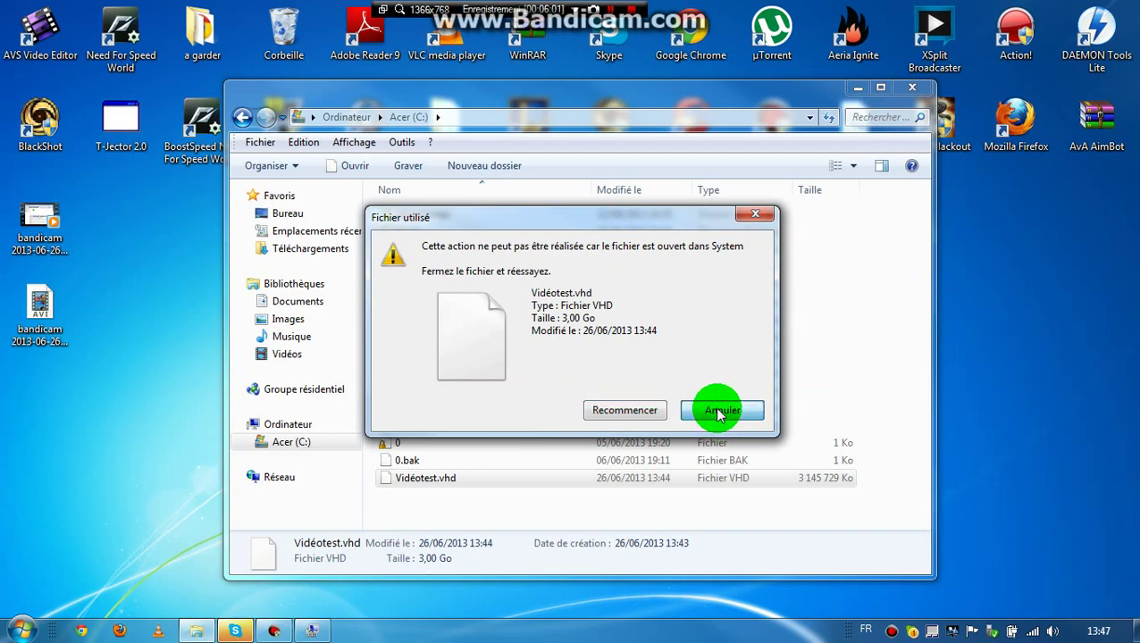
Try twice more to delete Vidéotest.vhd from the Acer (C:) drive with administrator rights, cancelling each time
left_click(242, 117)
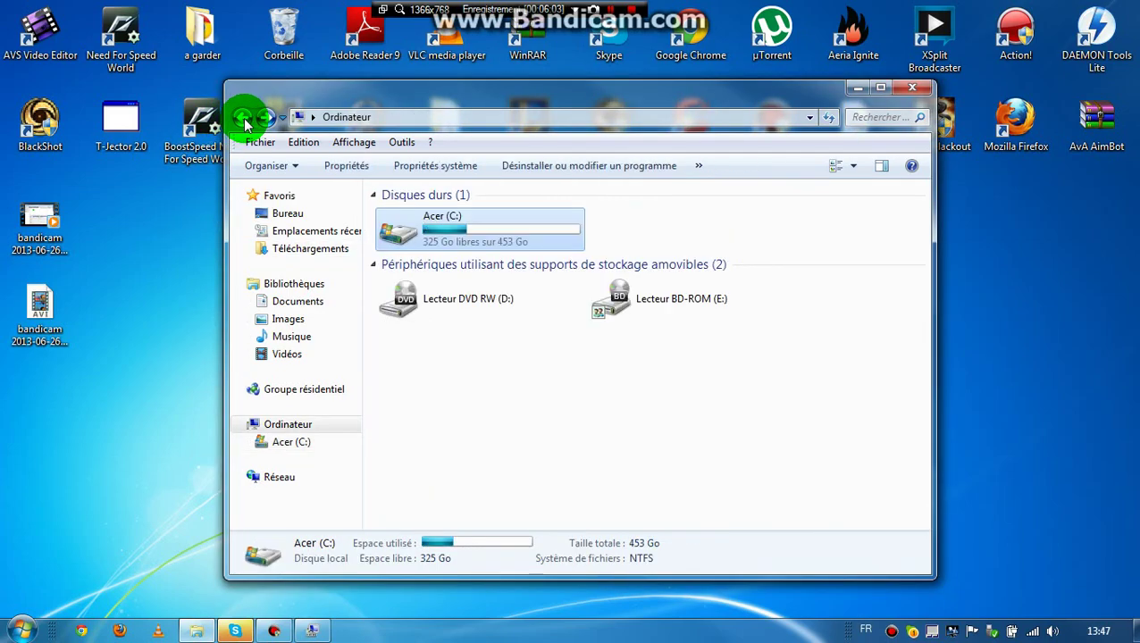
left_click(264, 117)
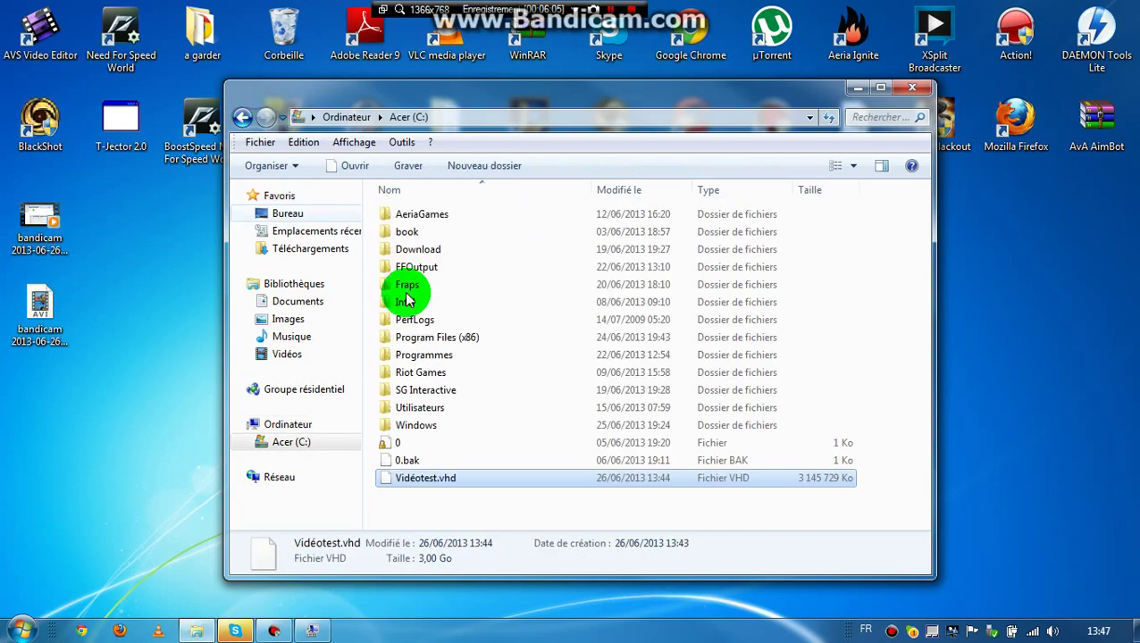
left_click_drag(420, 479, 281, 48)
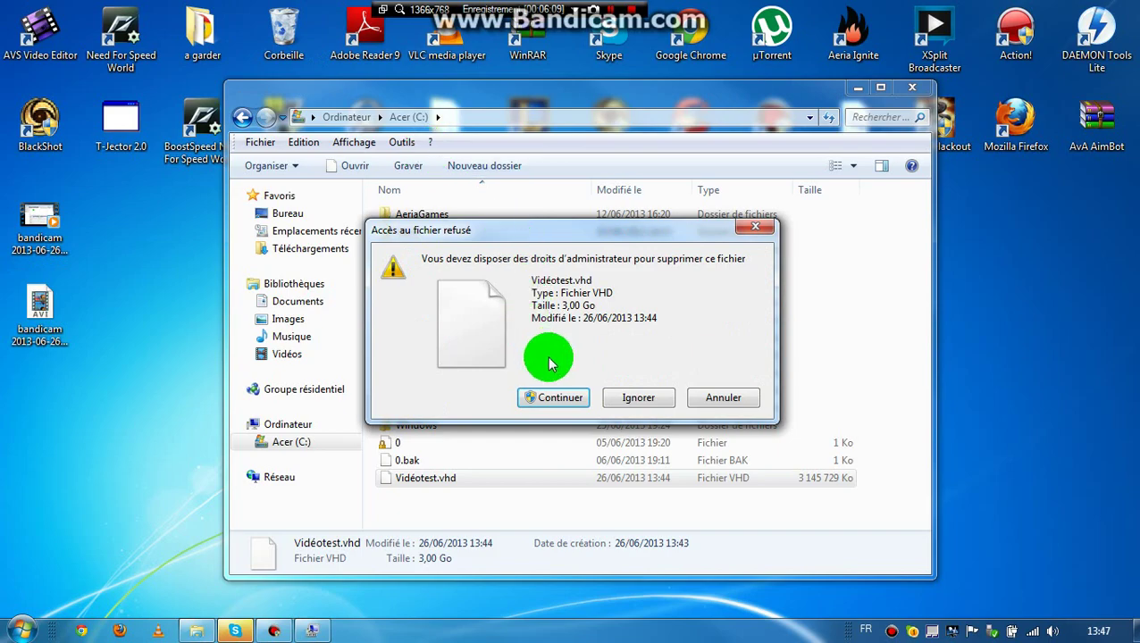
left_click(556, 402)
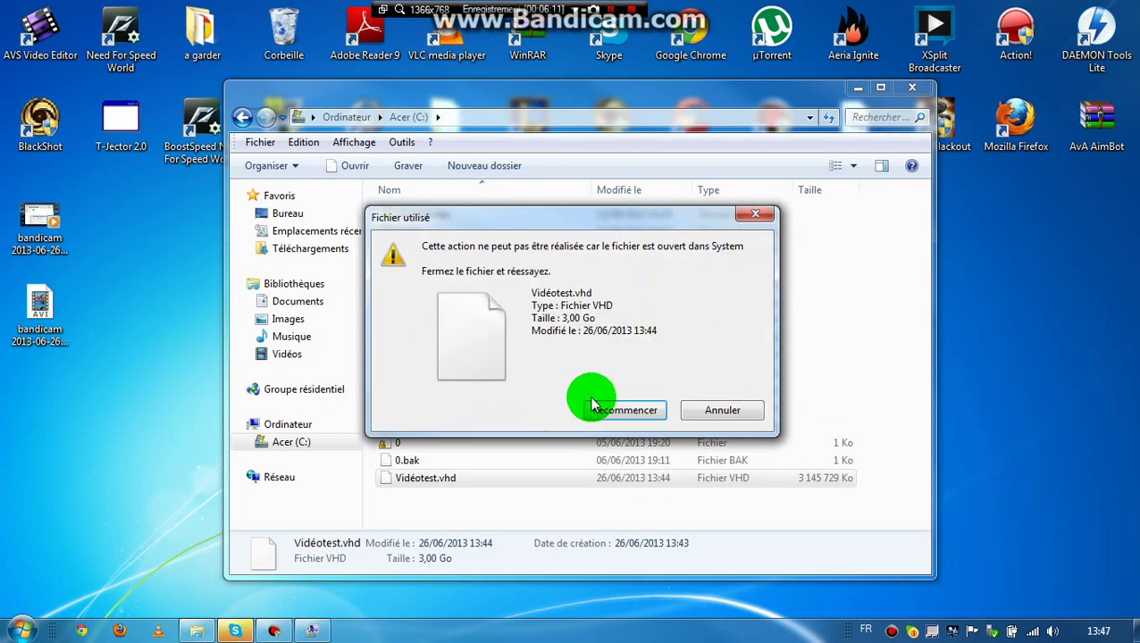
left_click(720, 410)
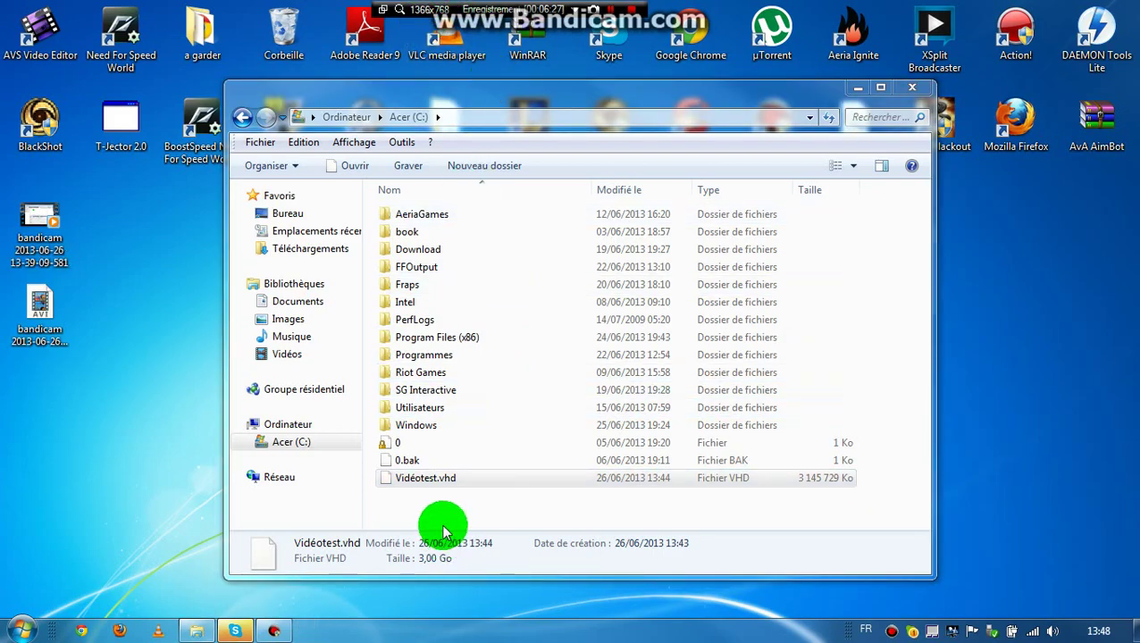
left_click_drag(277, 187, 268, 31)
left_click(550, 402)
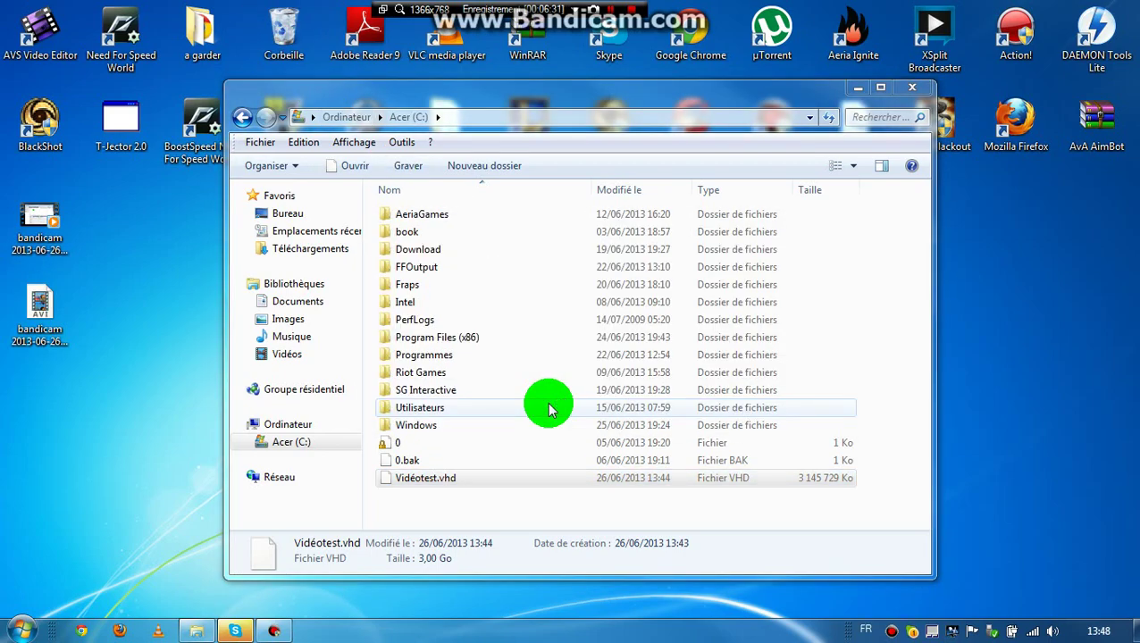
left_click(728, 409)
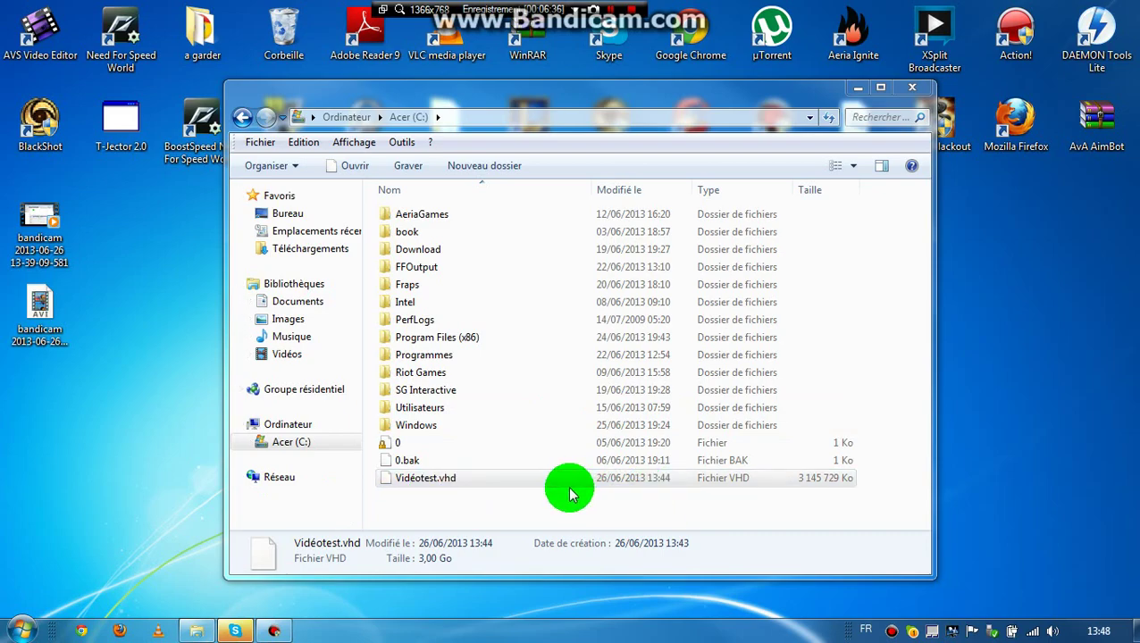
Search for "ges", launch Gestion de l'ordinateur, and open Gestion des disques under Stockage
left_click(20, 630)
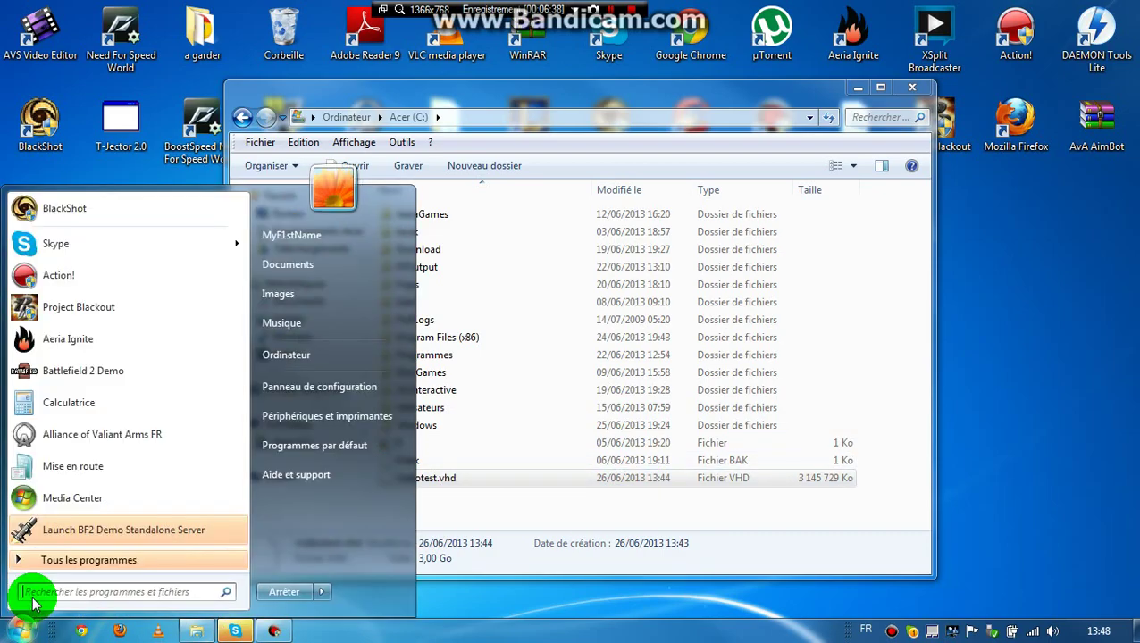
type("ges")
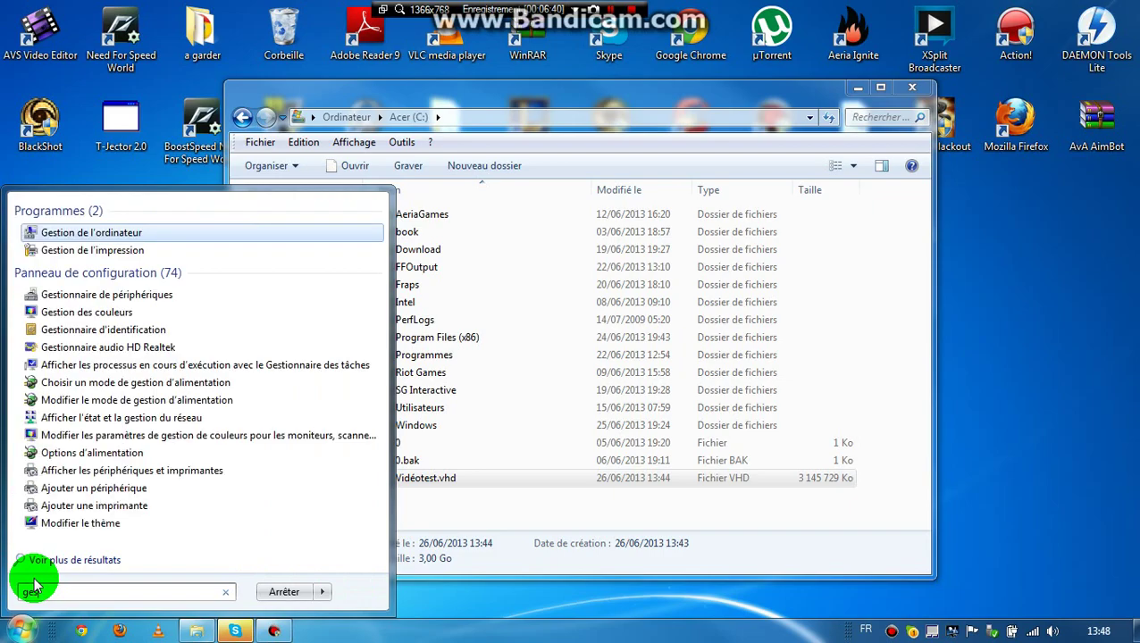
left_click(101, 233)
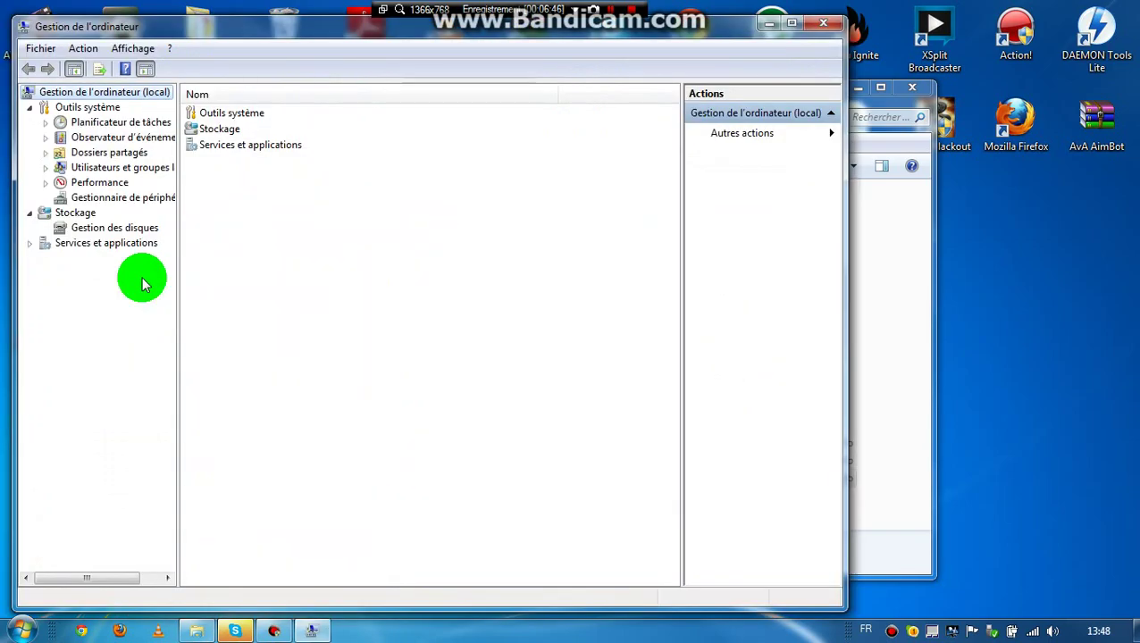
double_click(229, 132)
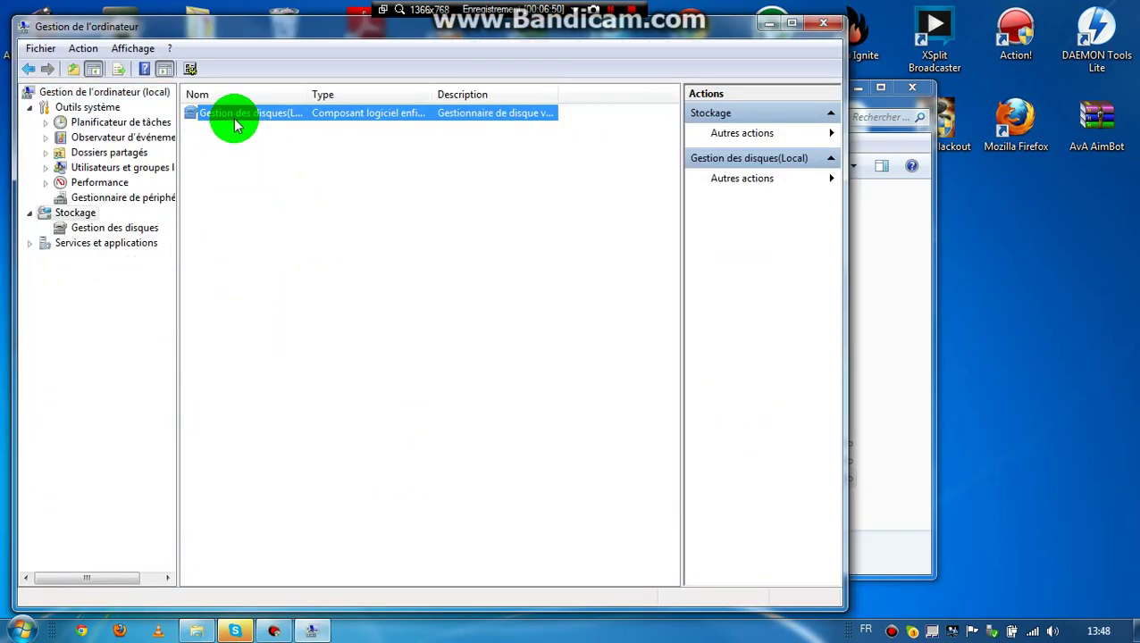
double_click(232, 118)
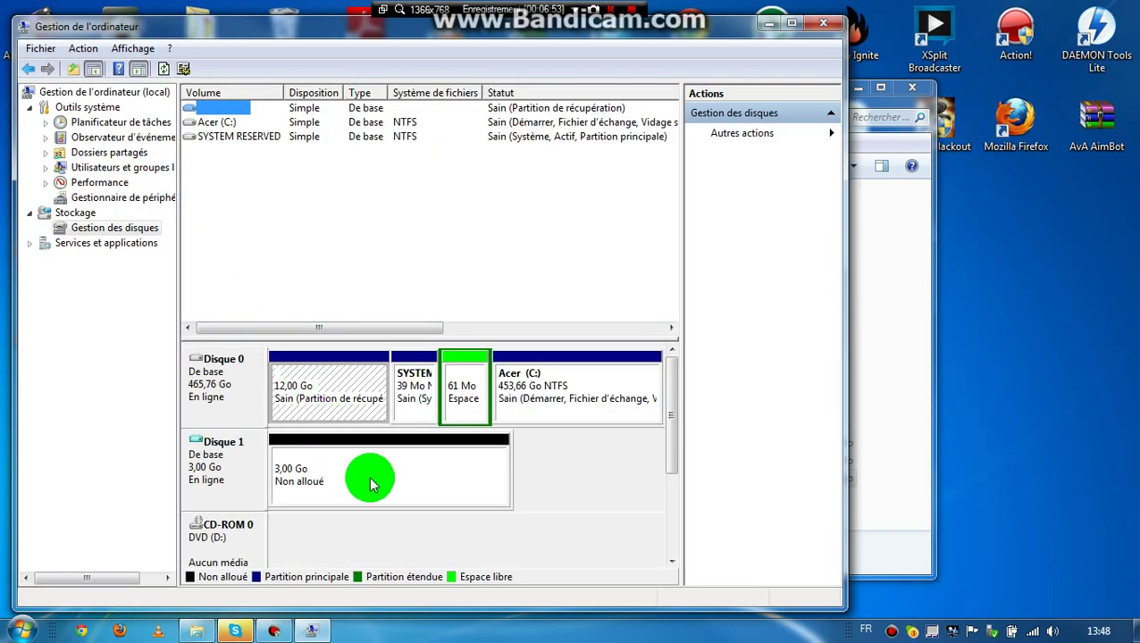
Check the actions available for Disque 1's unallocated space, and take Disque 1 offline (Hors connexion)
right_click(374, 486)
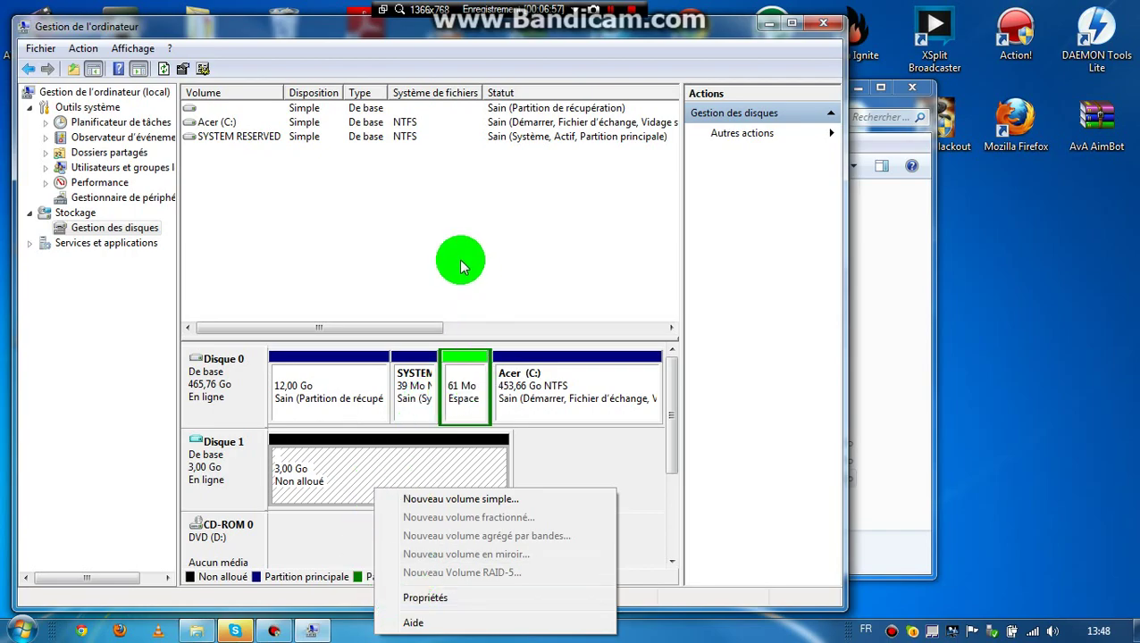
left_click(270, 175)
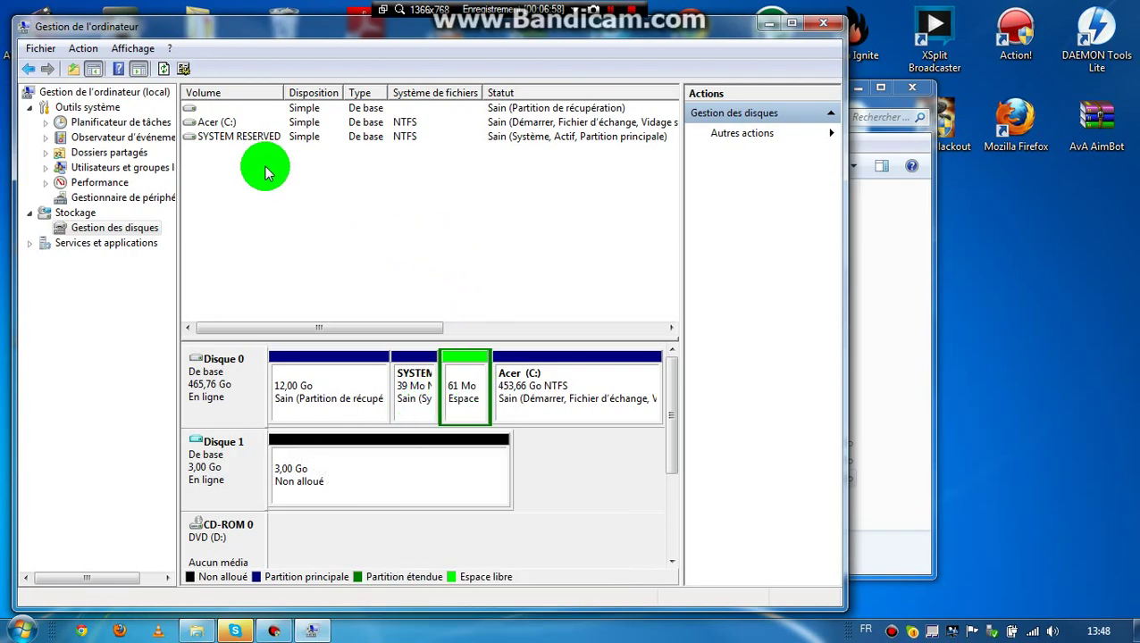
right_click(370, 477)
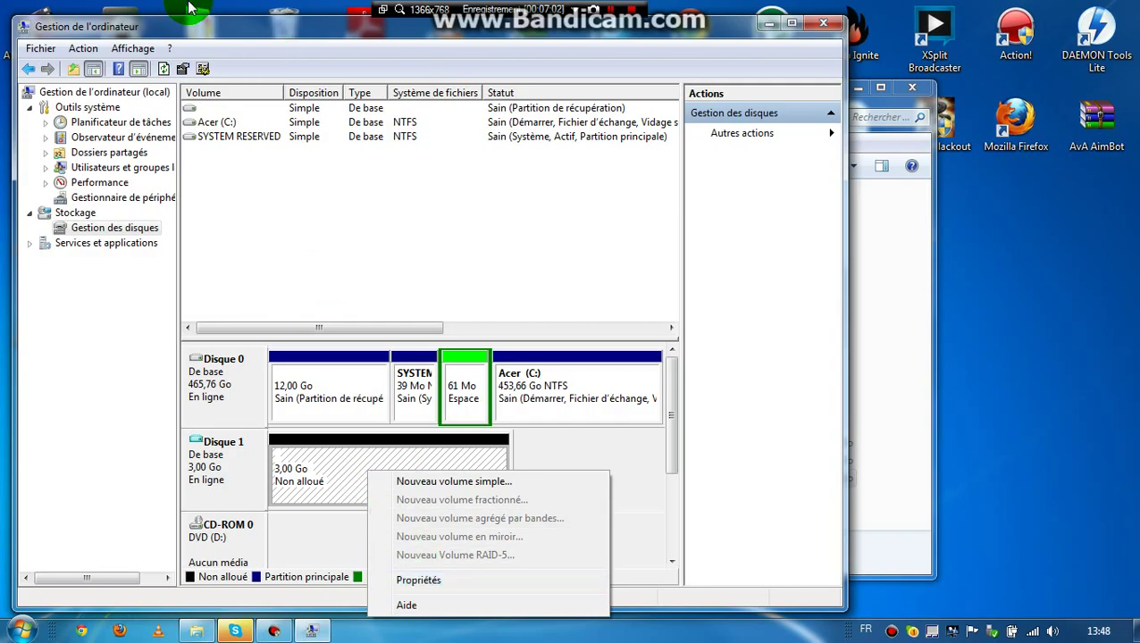
right_click(216, 456)
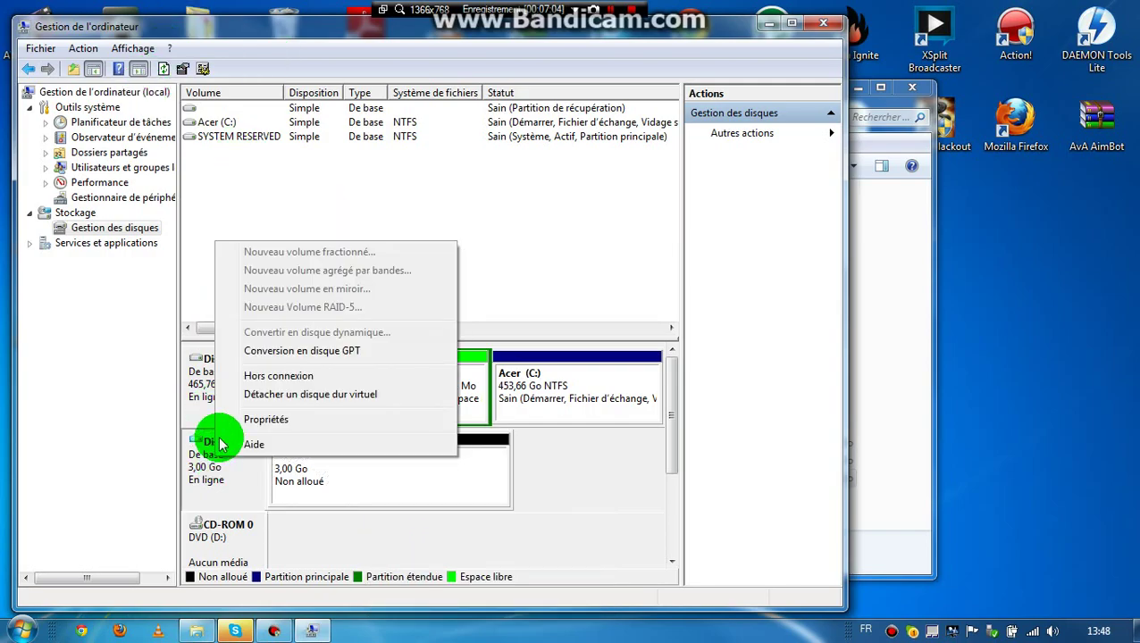
left_click(280, 376)
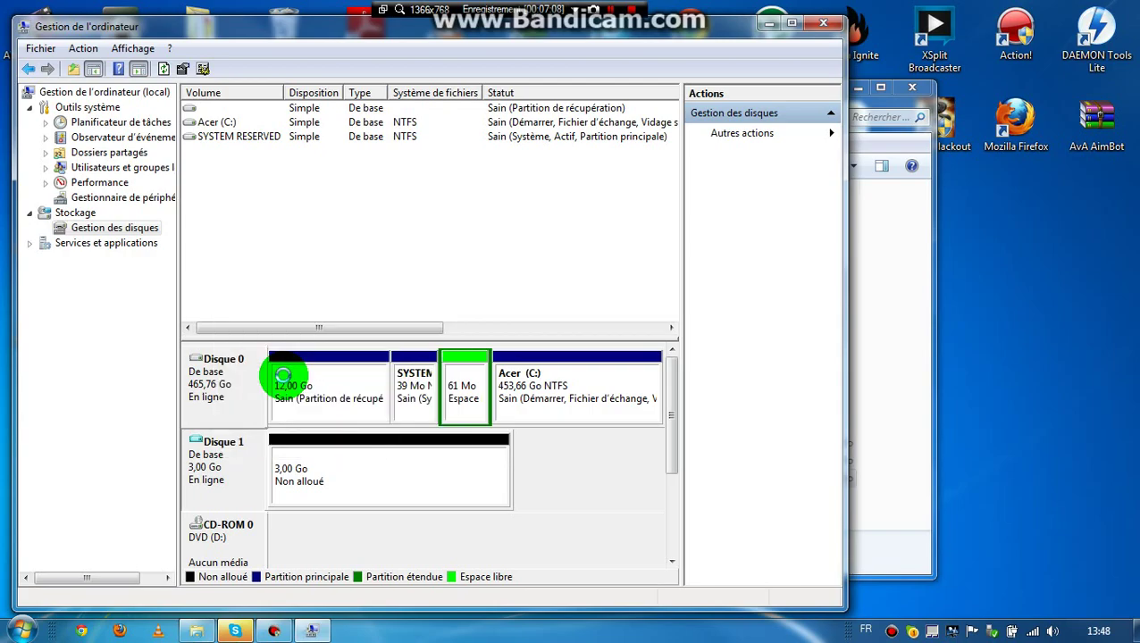
mouse_move(241, 487)
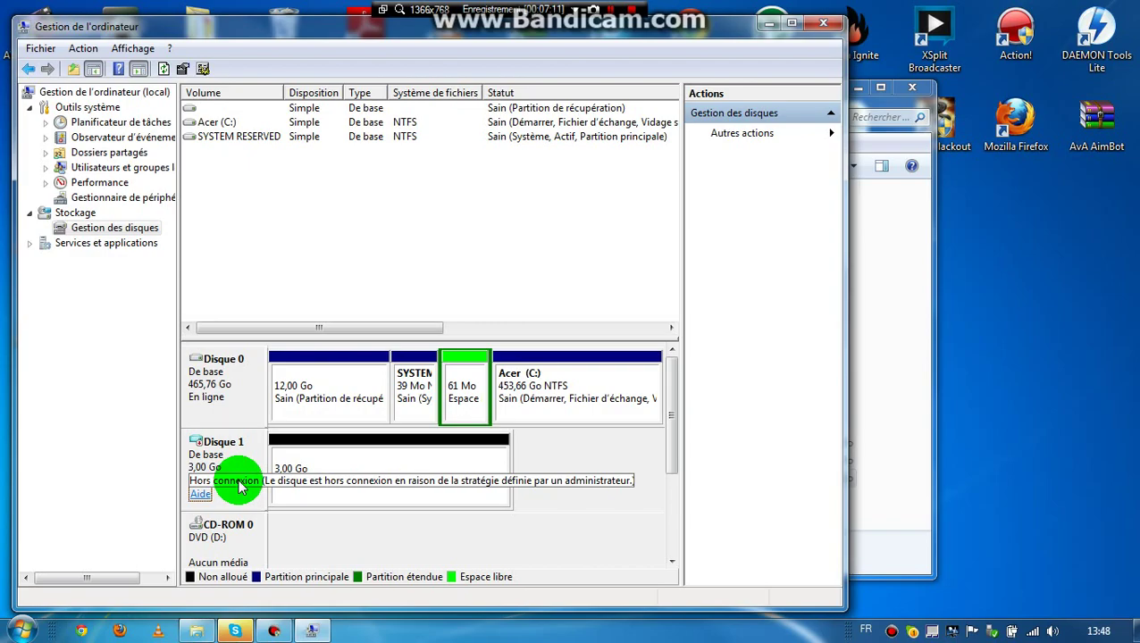
Switch to the Acer (C:) folder, try deleting Vidéotest.vhd with administrator rights, and cancel the deletion
double_click(738, 381)
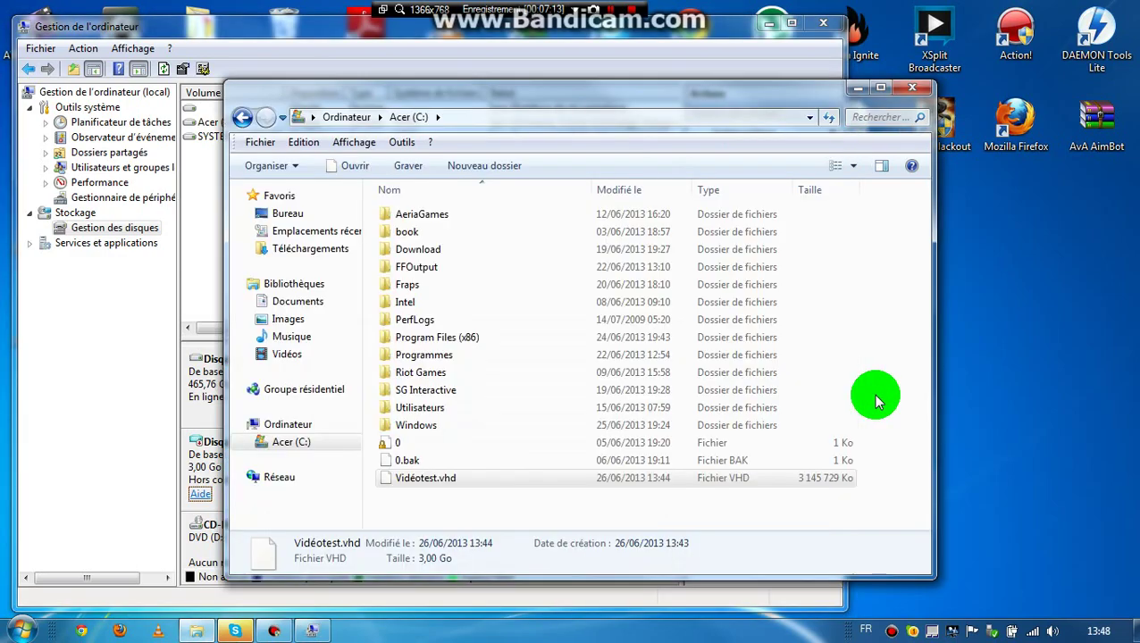
left_click(442, 479)
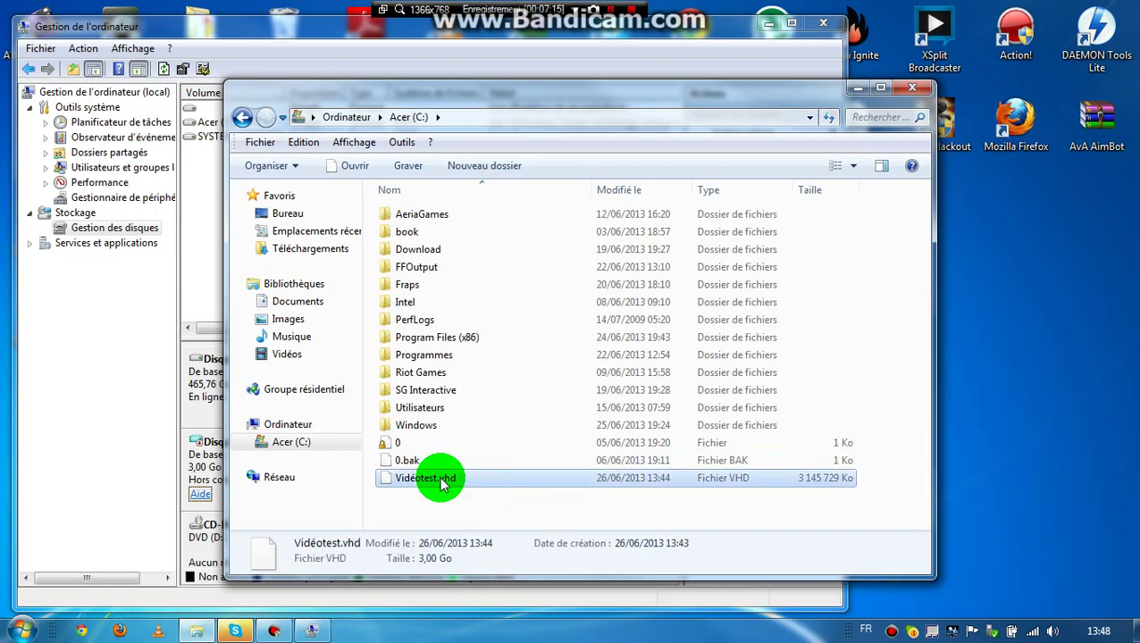
right_click(440, 479)
left_click(492, 421)
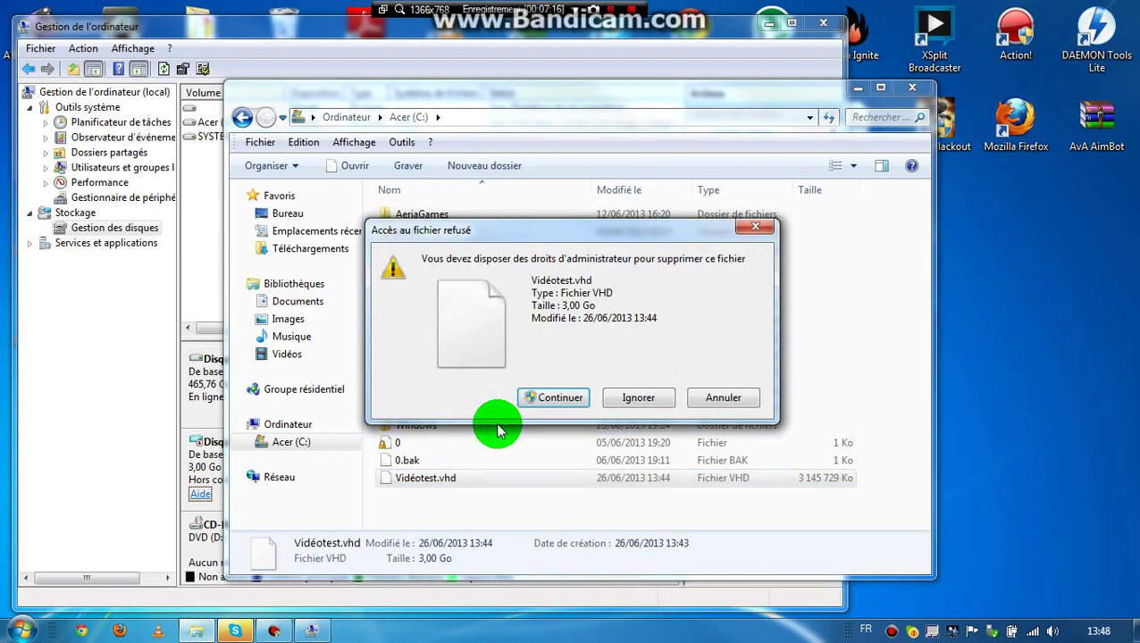
left_click(566, 396)
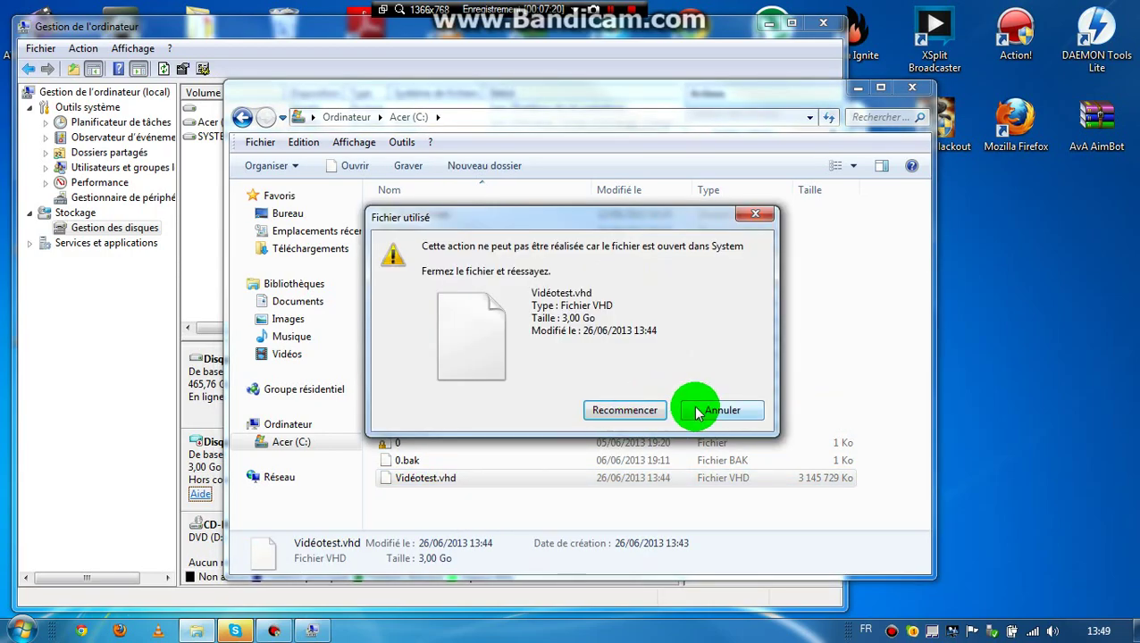
left_click(710, 409)
Detach the virtual hard disk Disque 1 in Gestion des disques, with the option to delete its file C:\Vidéotest.vhd once removed
left_click(147, 376)
right_click(234, 465)
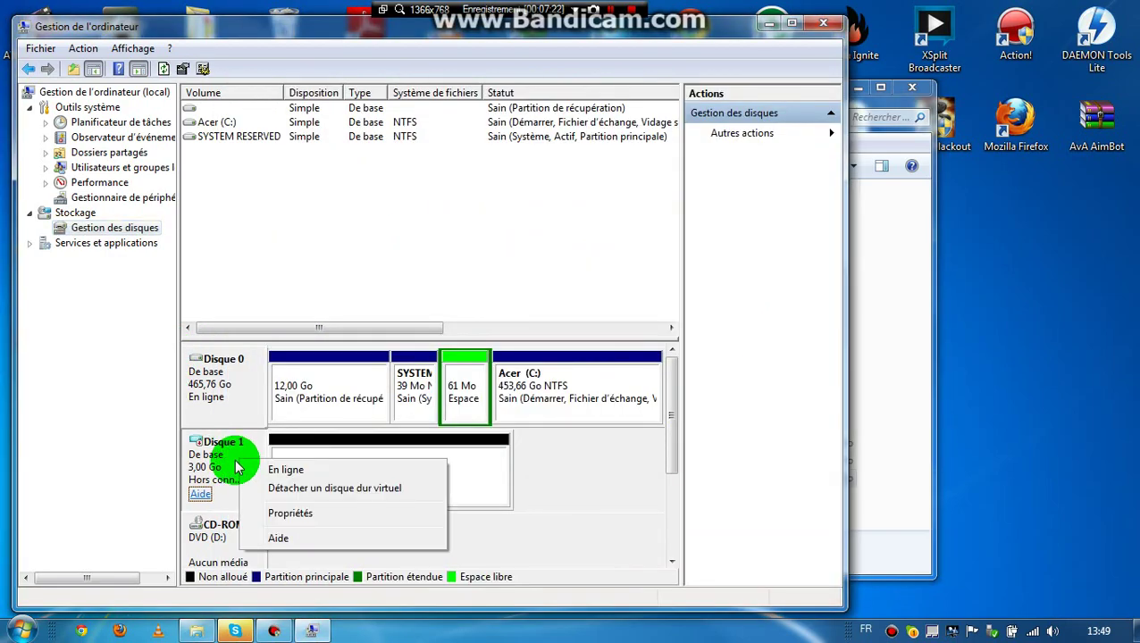
left_click(277, 488)
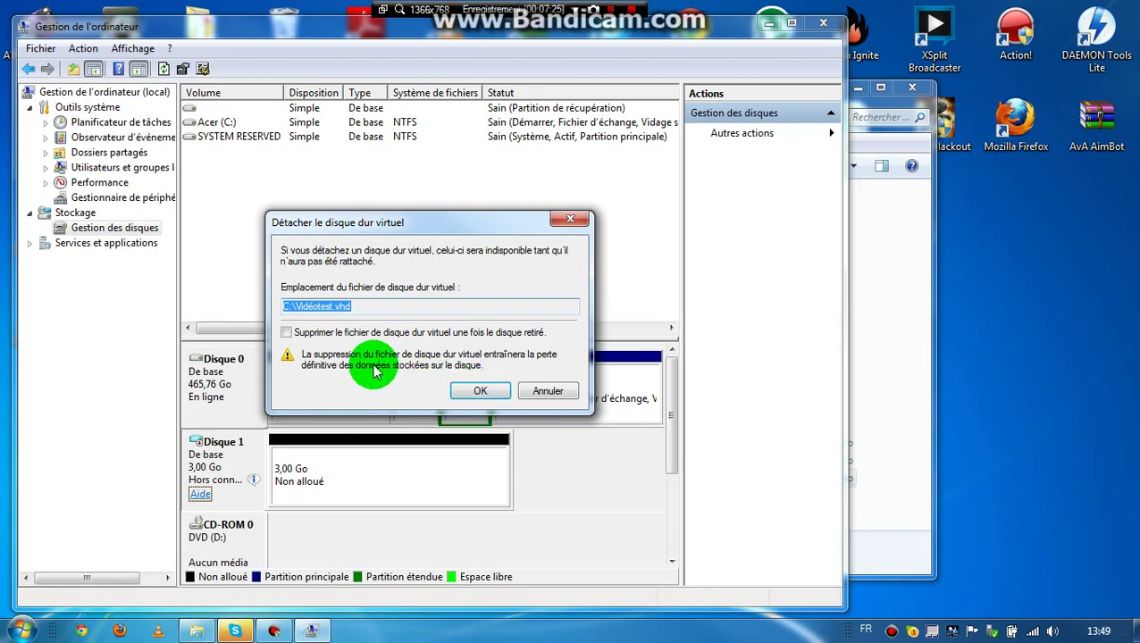
left_click(294, 334)
left_click(461, 390)
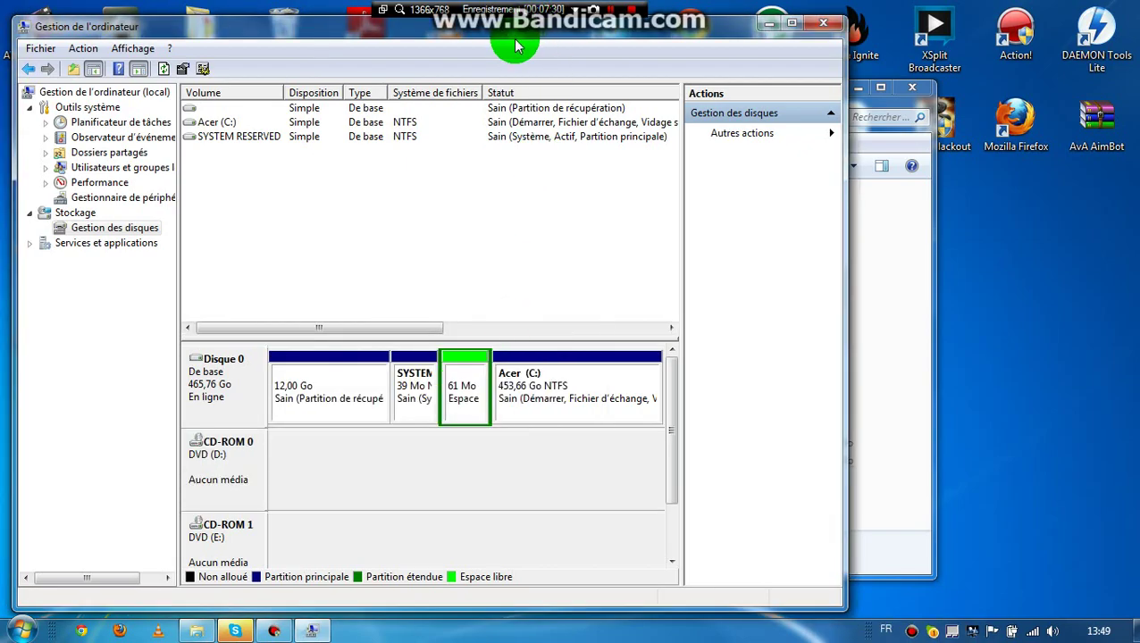
Close the Acer (C:) folder window and reposition the Gestion de l'ordinateur window so the disk list is fully visible
left_click_drag(521, 27, 529, 37)
left_click_drag(610, 96, 725, 431)
left_click(912, 86)
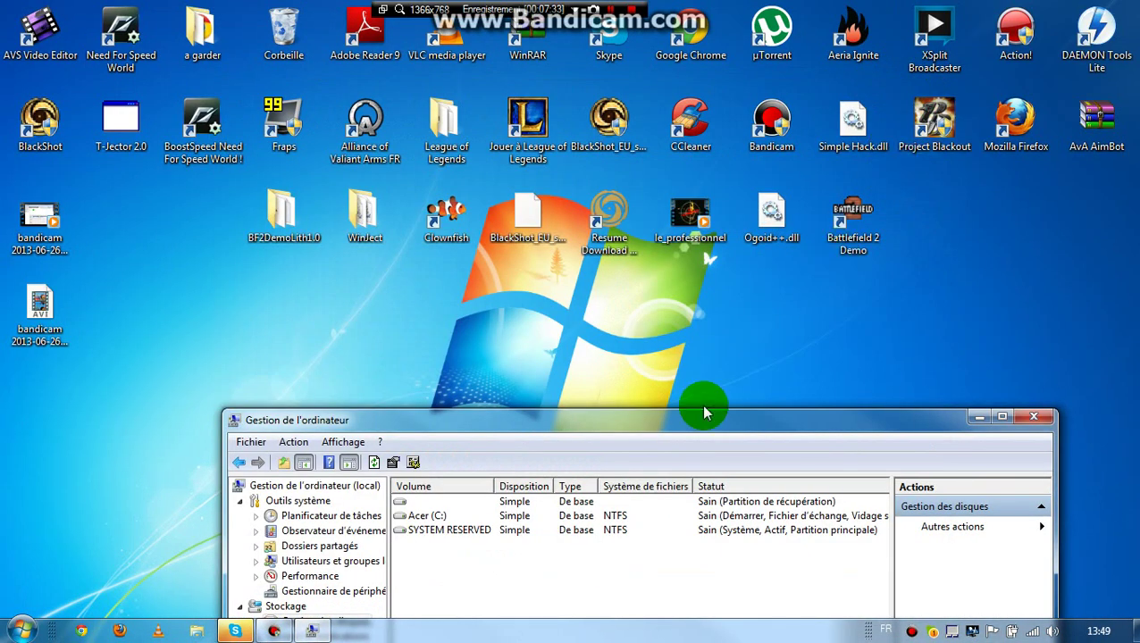
left_click_drag(643, 424, 578, 31)
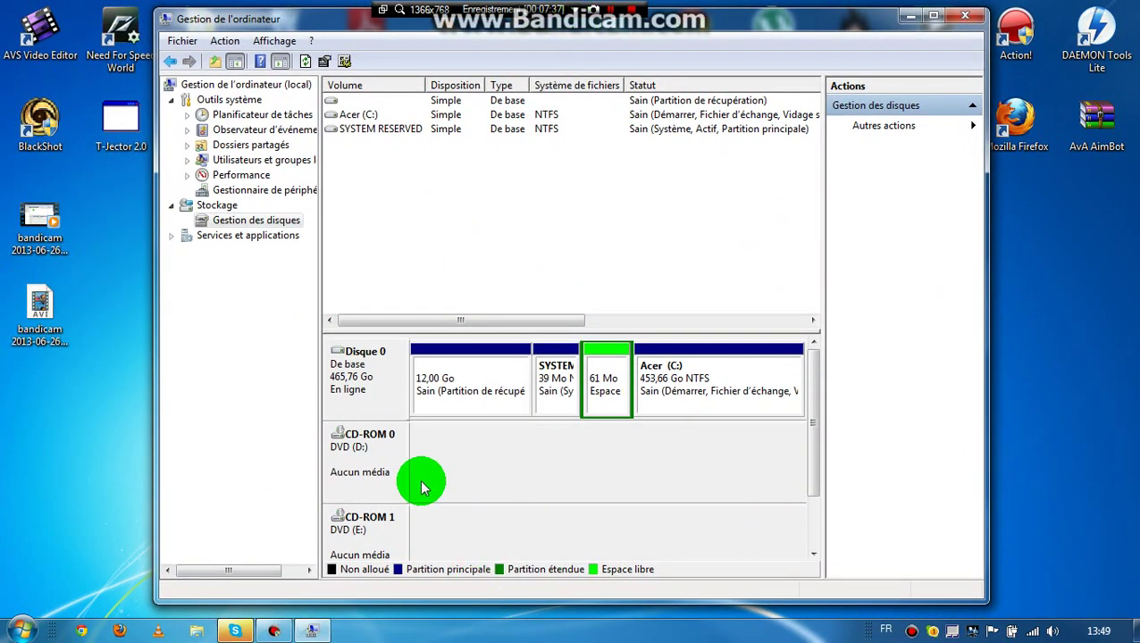